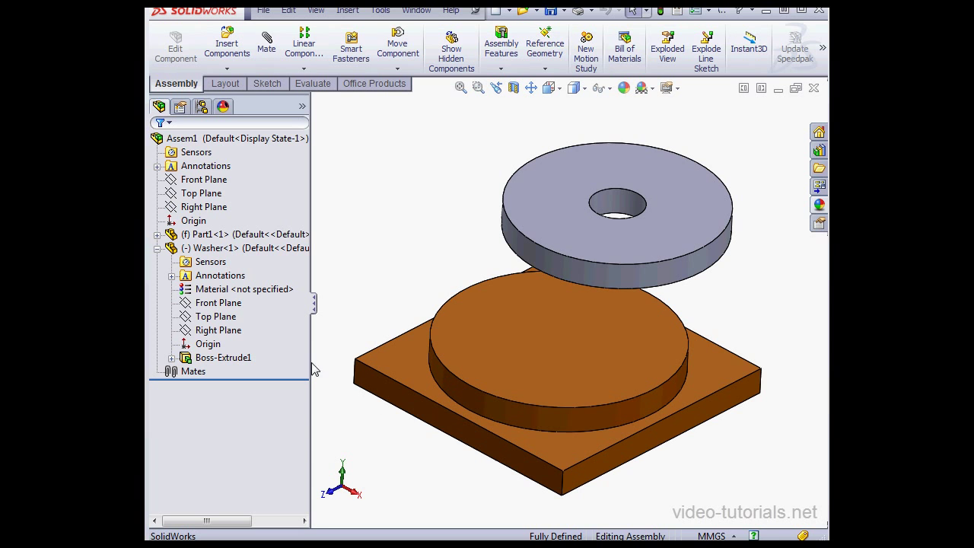
# - Show the washer's feature dimensions and drive its outer diameter by an equation of the base part's round boss diameter times .75, rebuilding the assembly
pyautogui.rightClick(238, 279)
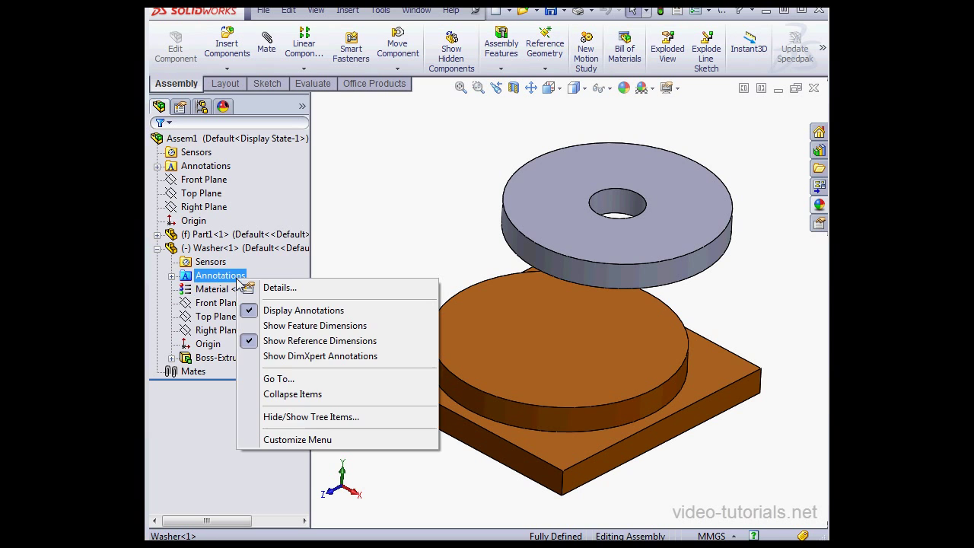
pyautogui.click(290, 326)
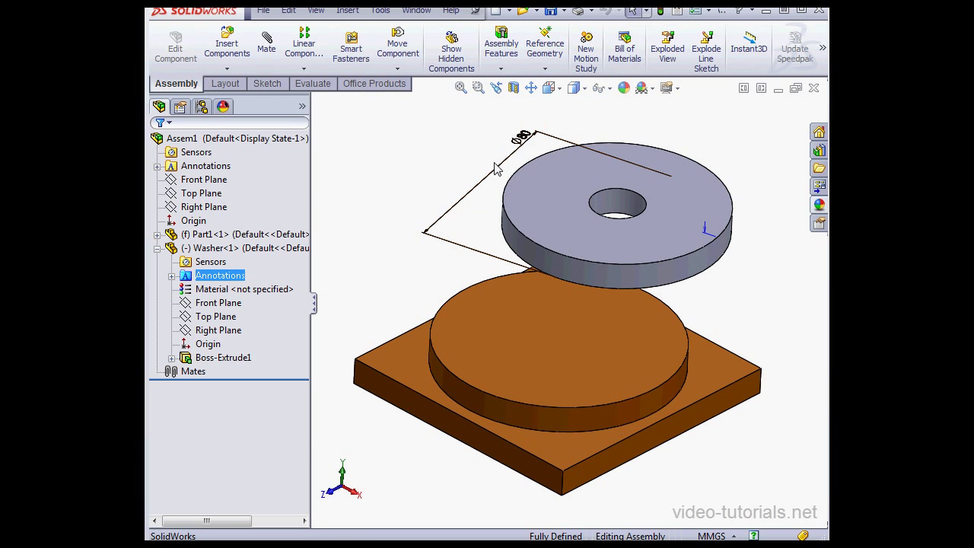
pyautogui.doubleClick(522, 141)
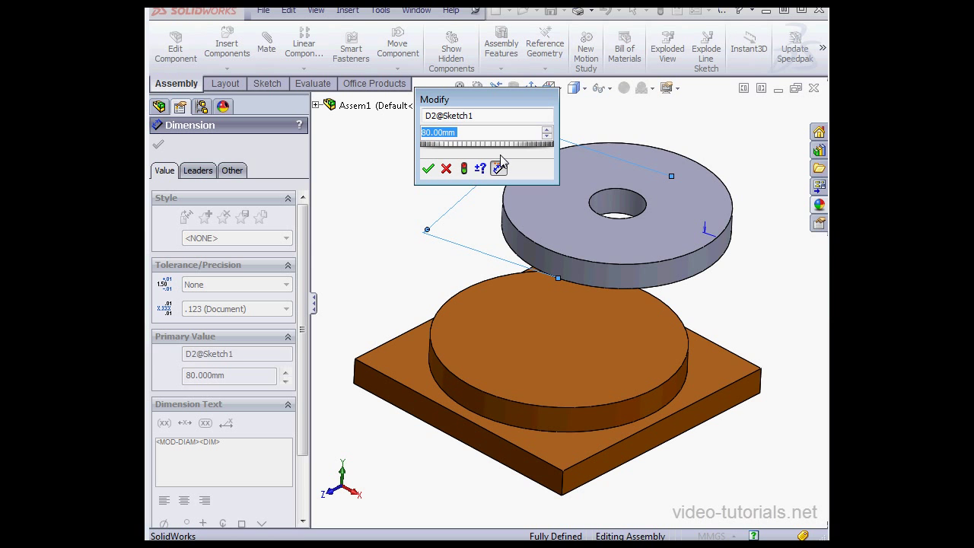
pyautogui.write('=')
pyautogui.moveTo(502, 161)
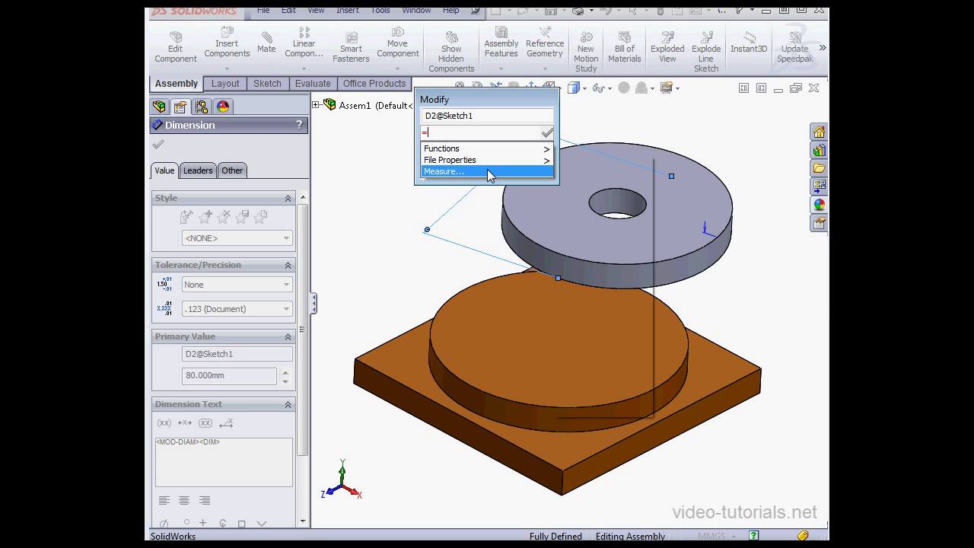
pyautogui.click(488, 171)
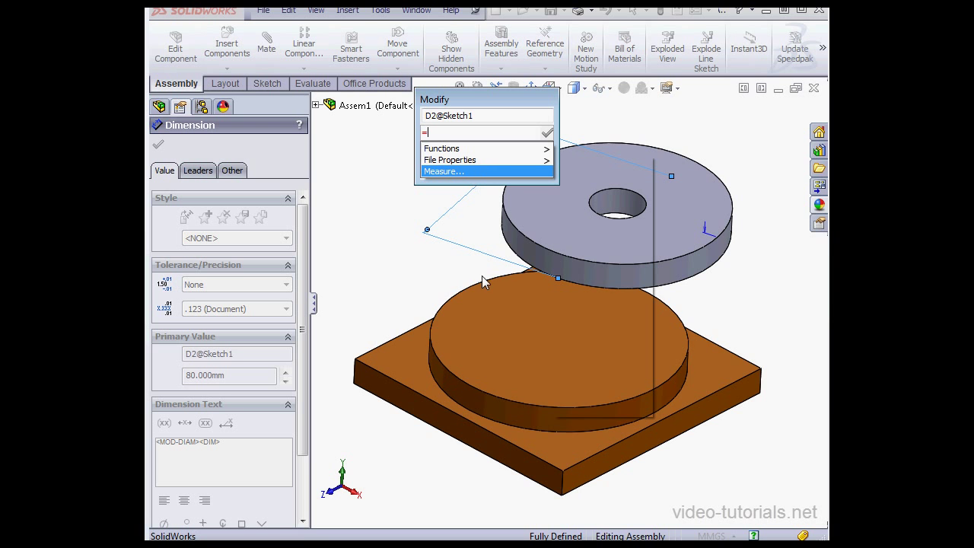
pyautogui.click(529, 418)
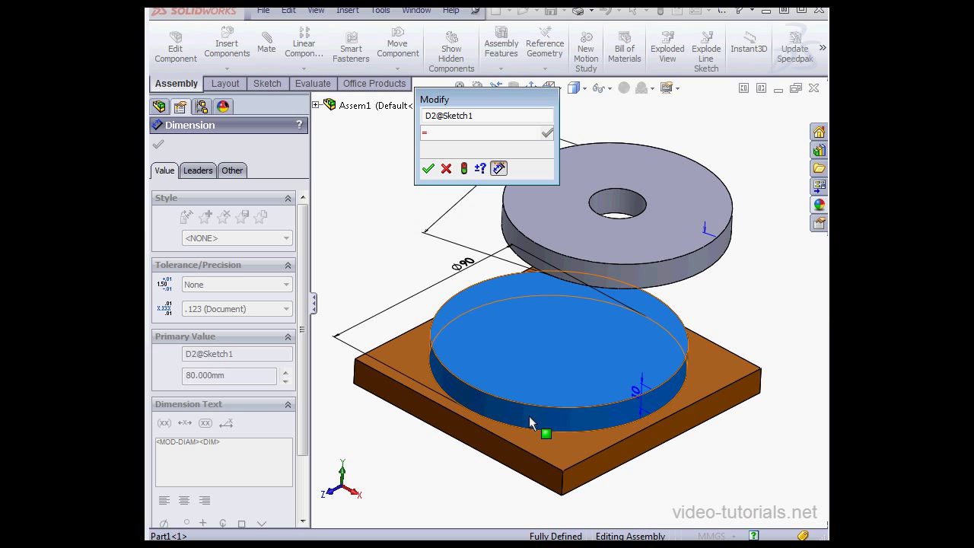
pyautogui.click(466, 263)
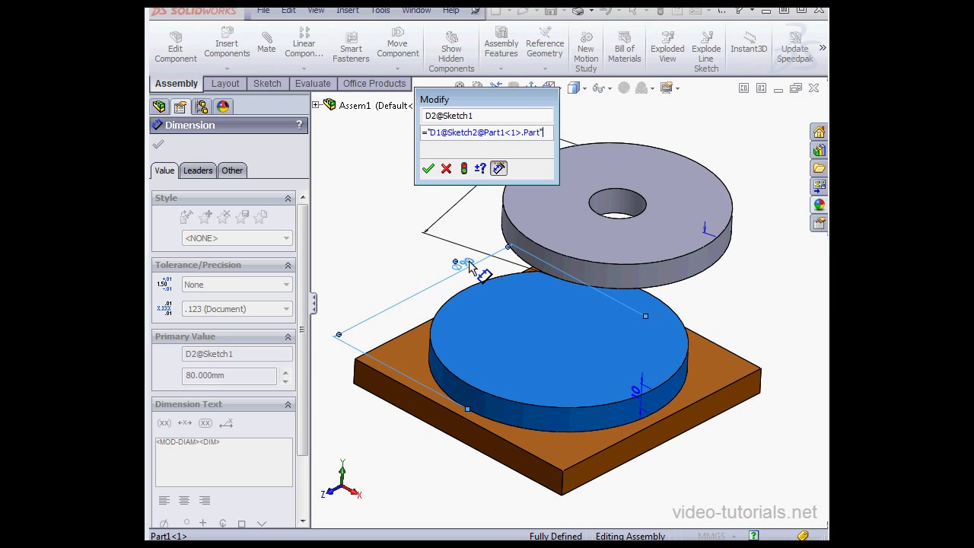
pyautogui.write('*')
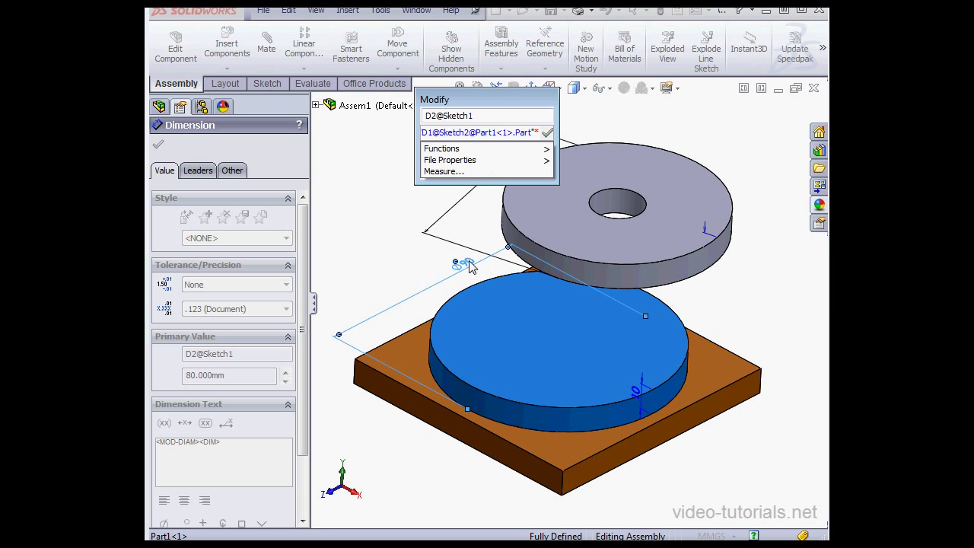
pyautogui.write('.75')
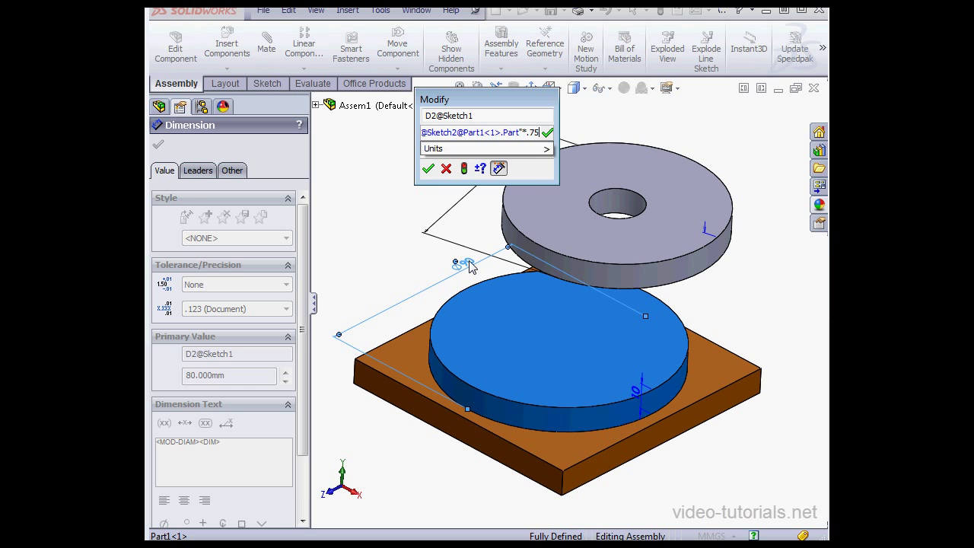
pyautogui.click(428, 168)
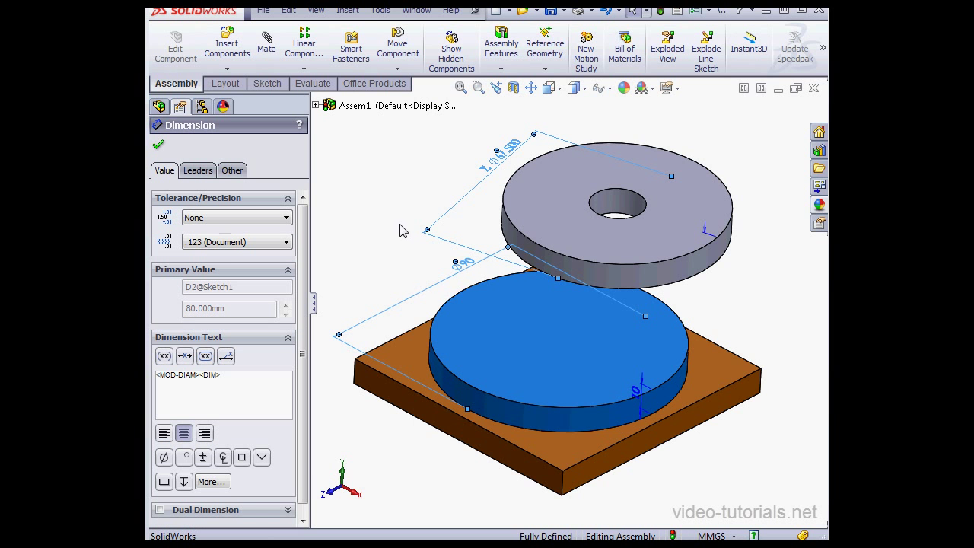
pyautogui.click(660, 10)
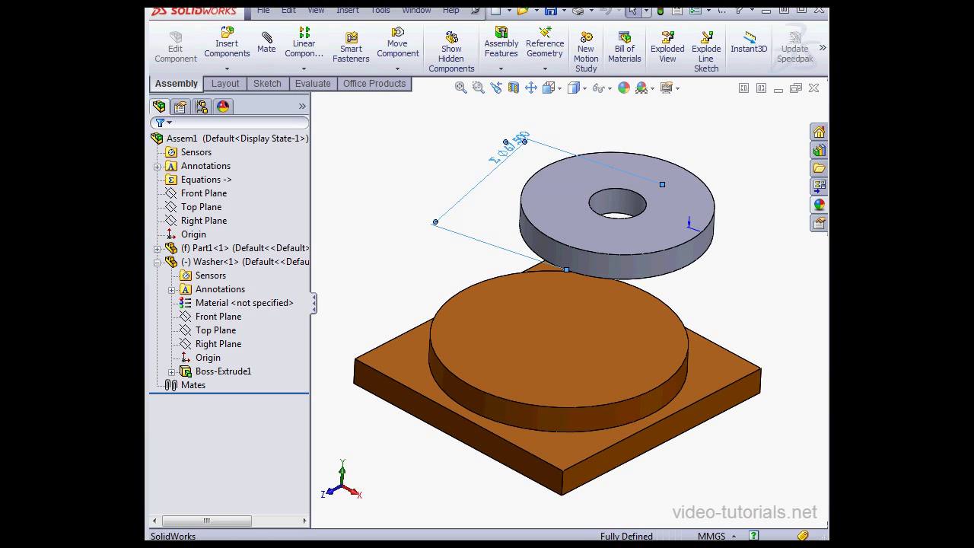
# - Examine the equation behind the washer's outer diameter, switching between its formula and its evaluated value
pyautogui.doubleClick(507, 145)
pyautogui.moveTo(493, 108); pyautogui.dragTo(394, 114)
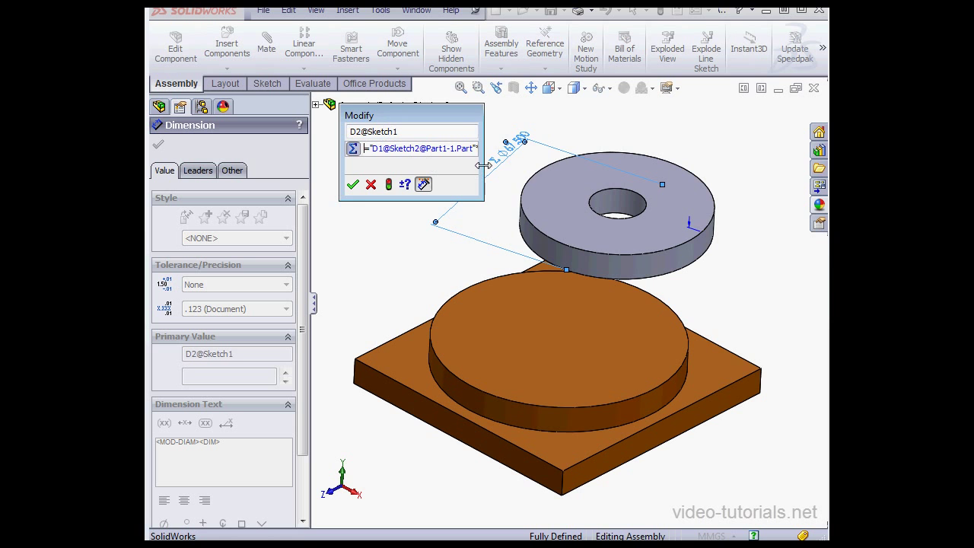
pyautogui.moveTo(484, 164); pyautogui.dragTo(571, 163)
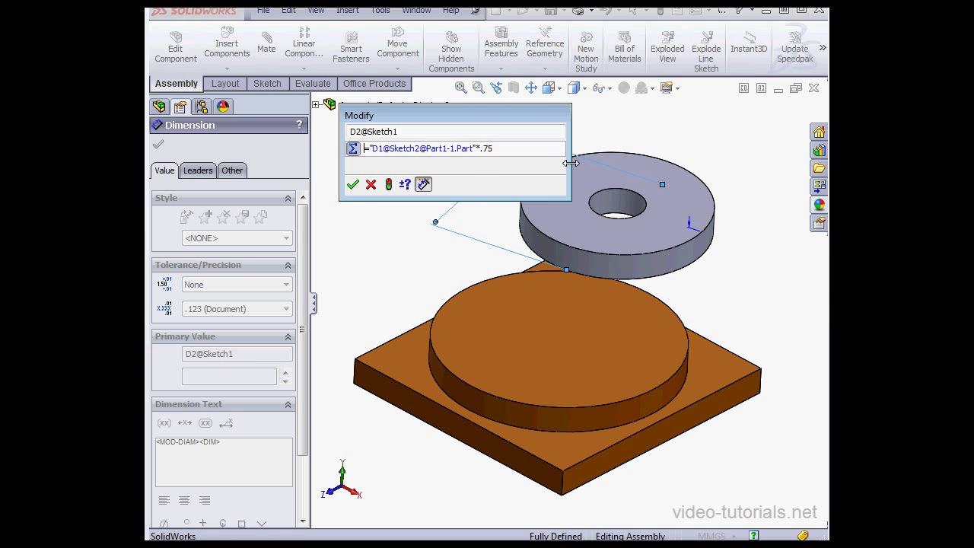
pyautogui.click(353, 148)
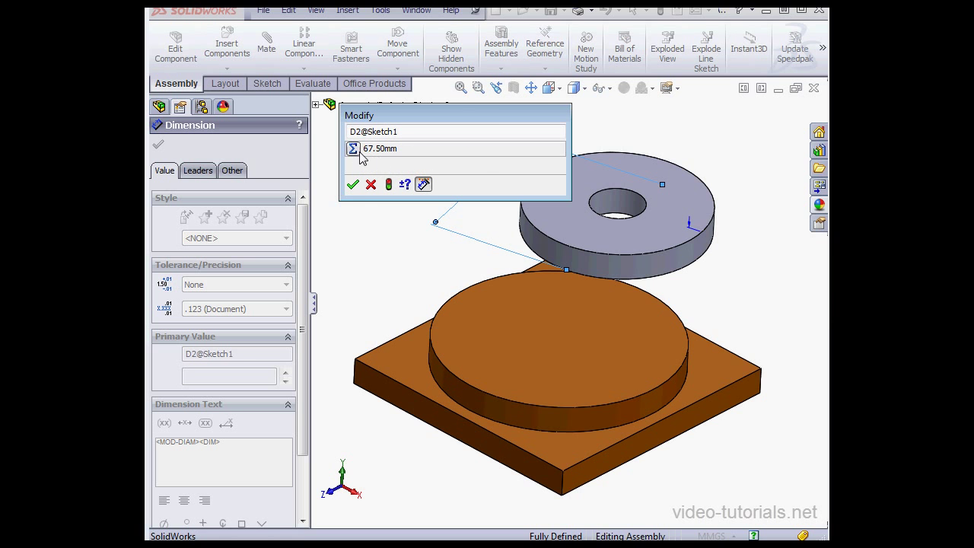
pyautogui.click(355, 151)
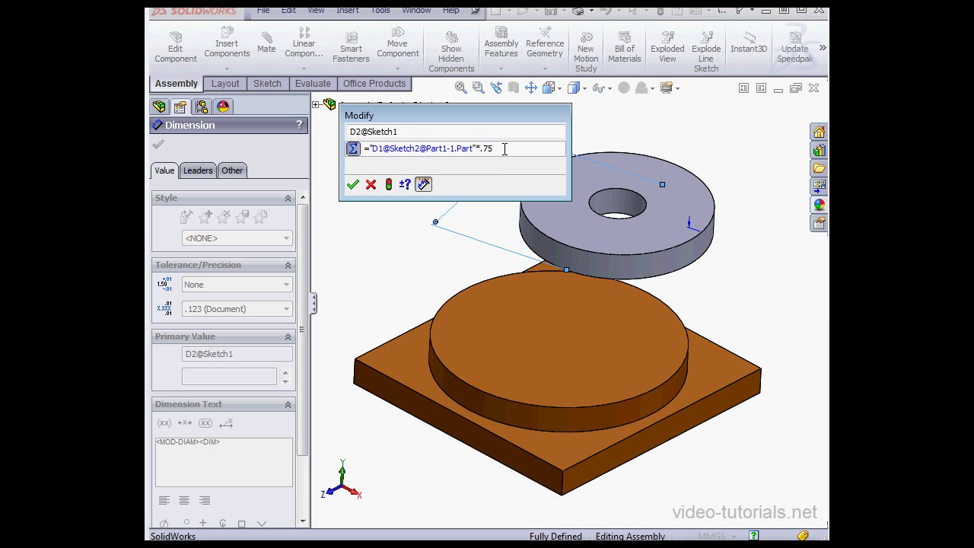
pyautogui.moveTo(506, 149); pyautogui.dragTo(356, 146)
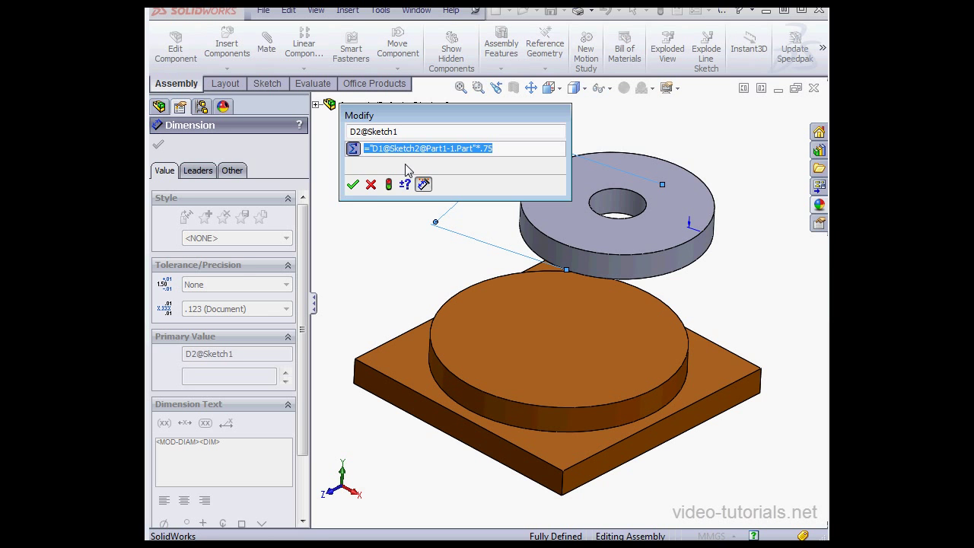
pyautogui.press('Return')
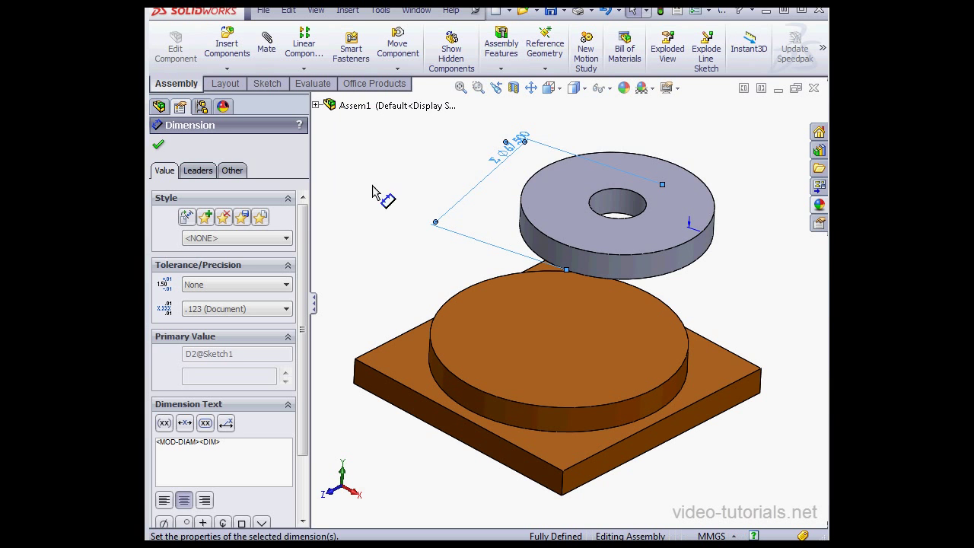
pyautogui.click(158, 145)
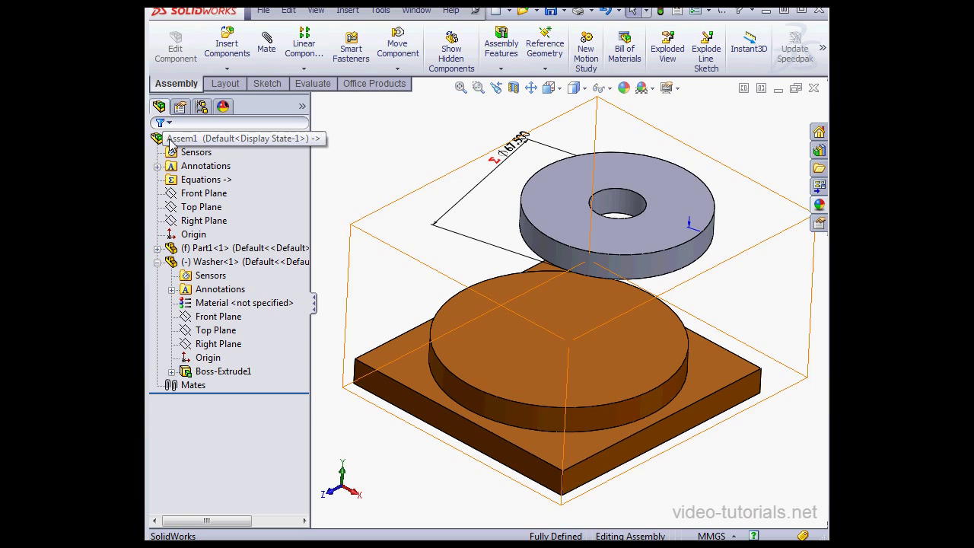
# - Review the washer's component equation and its evaluated result in the assembly's equation manager, without changing anything
pyautogui.click(195, 183)
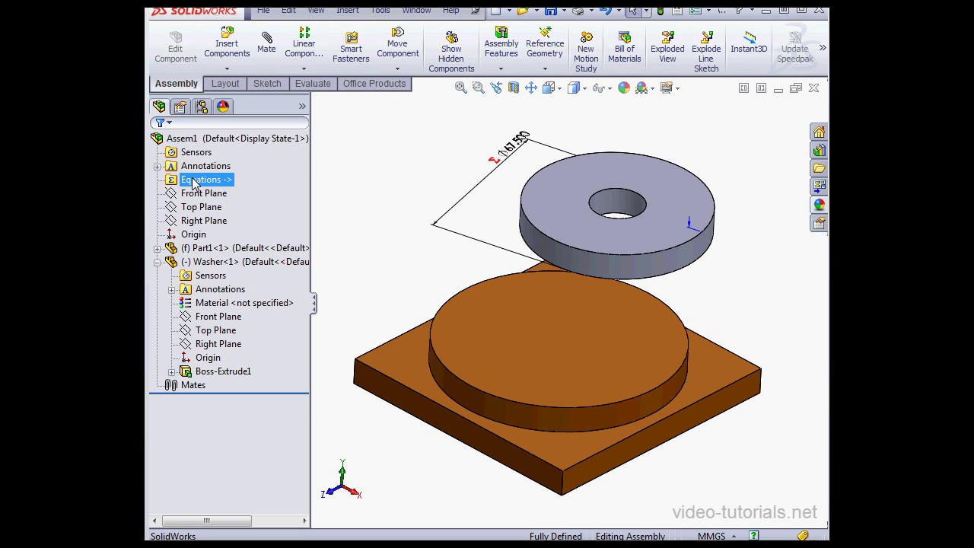
pyautogui.rightClick(195, 183)
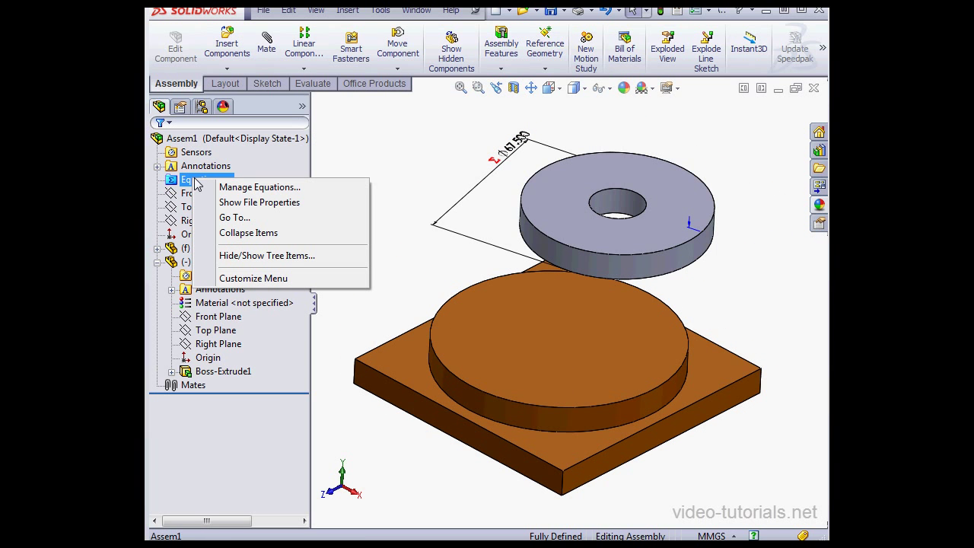
pyautogui.click(260, 187)
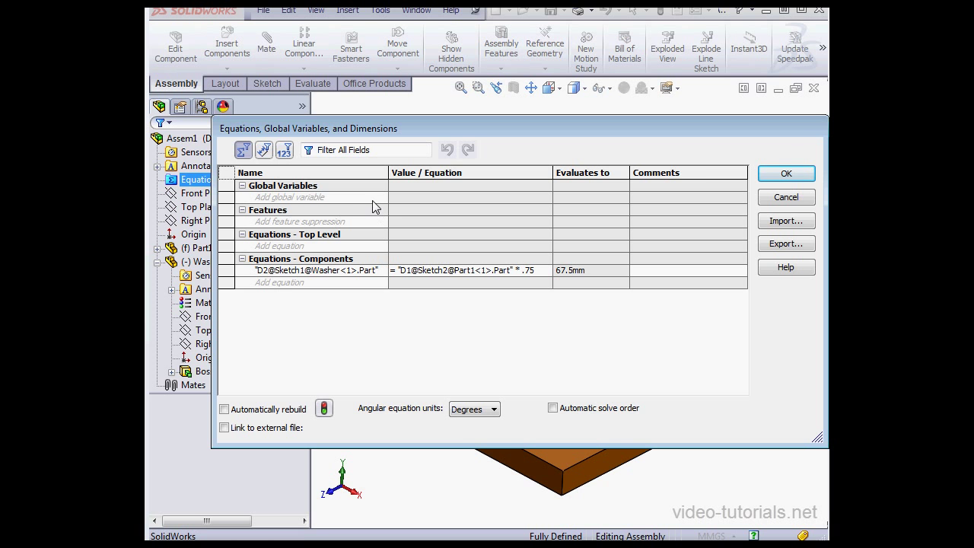
pyautogui.click(784, 199)
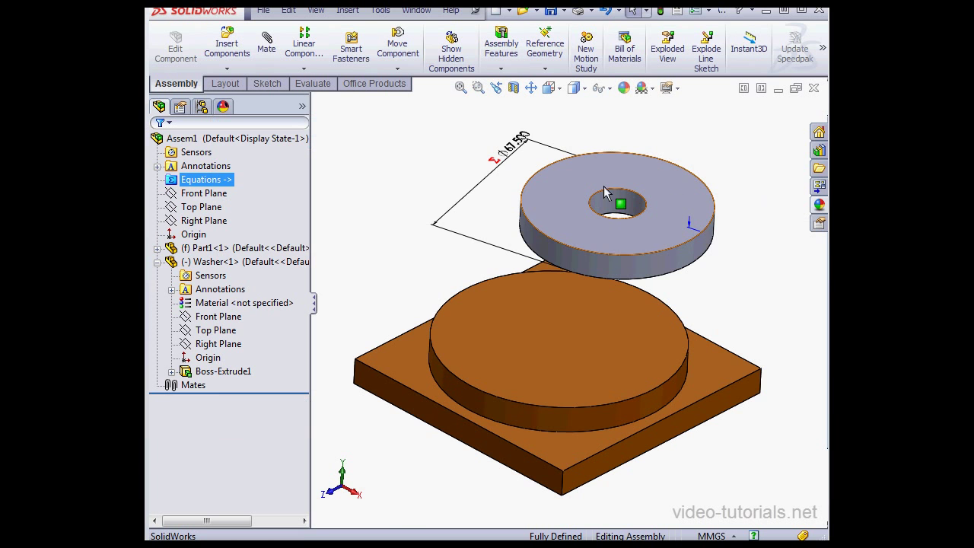
pyautogui.click(384, 11)
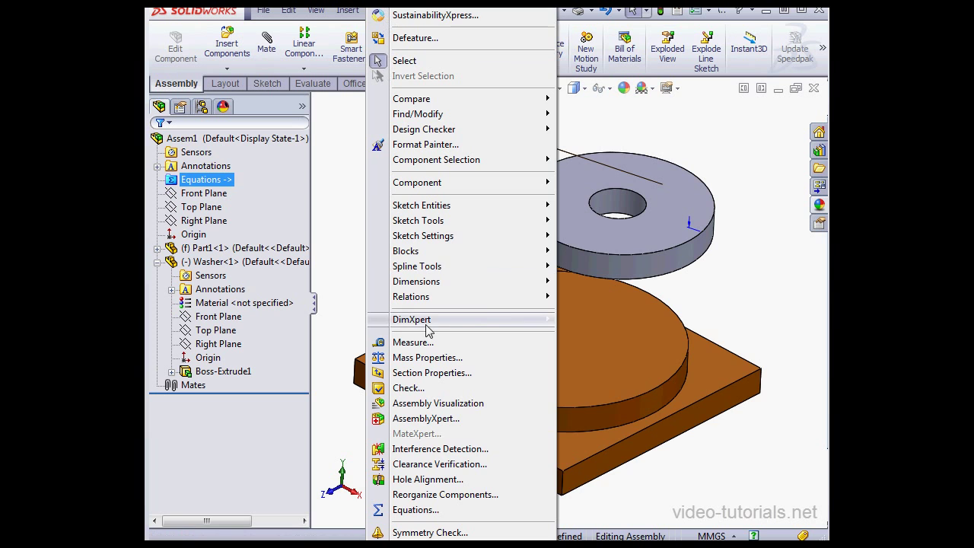
pyautogui.click(415, 510)
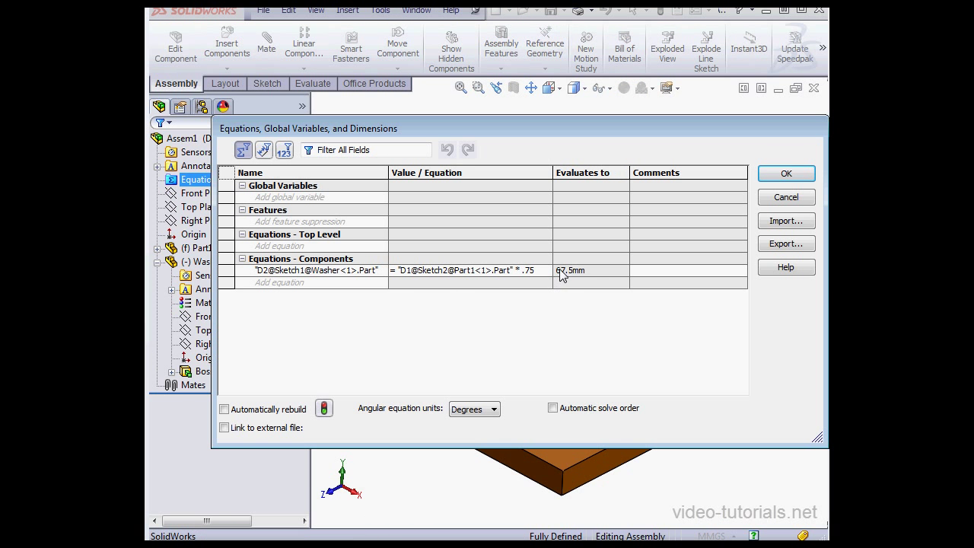
pyautogui.moveTo(560, 278)
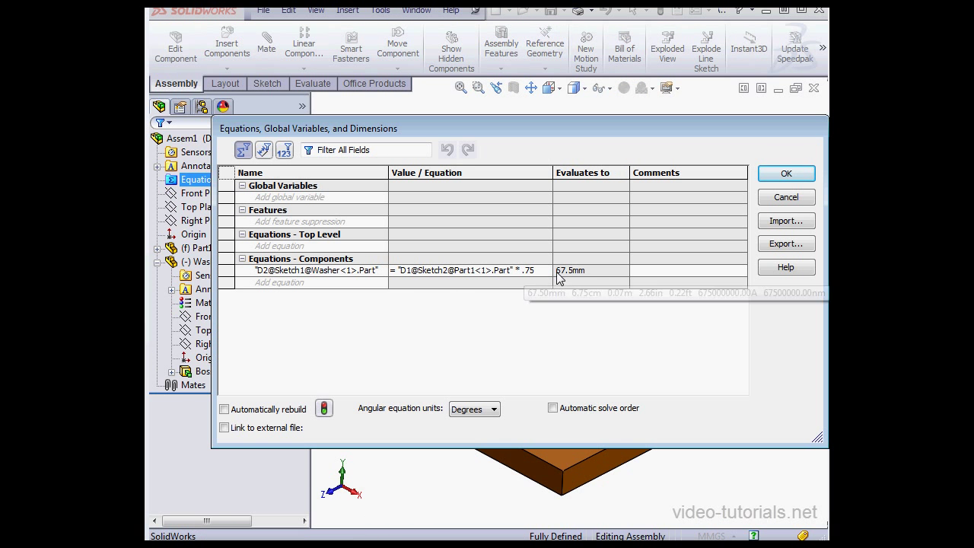
pyautogui.click(787, 197)
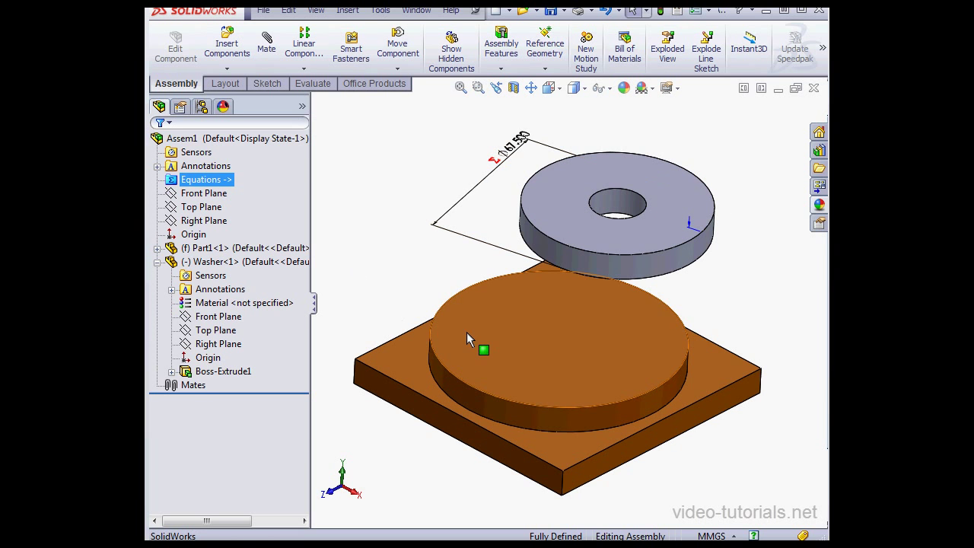
# - Place a Simple Hole on the upper face of the base part's round boss, centred on that face
pyautogui.click(496, 68)
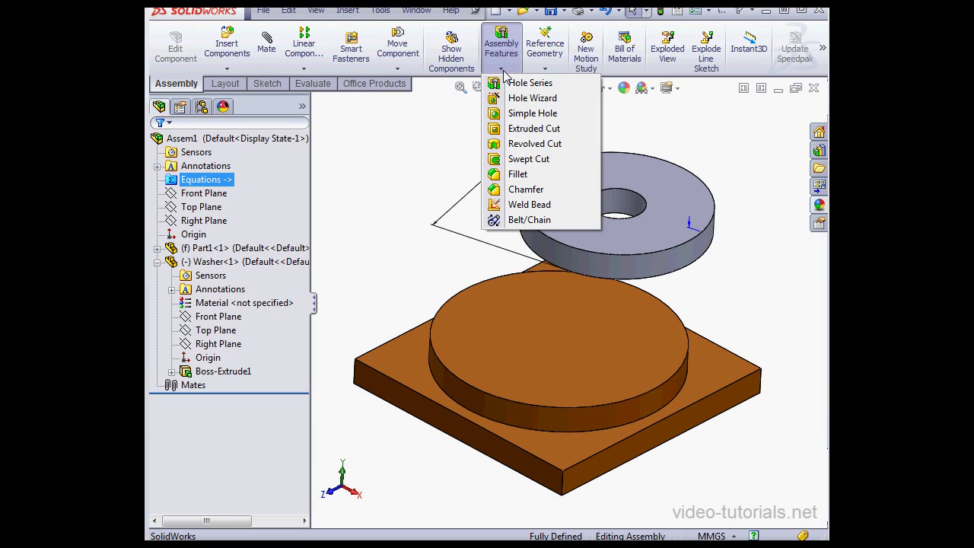
pyautogui.click(496, 68)
pyautogui.click(500, 73)
pyautogui.click(532, 114)
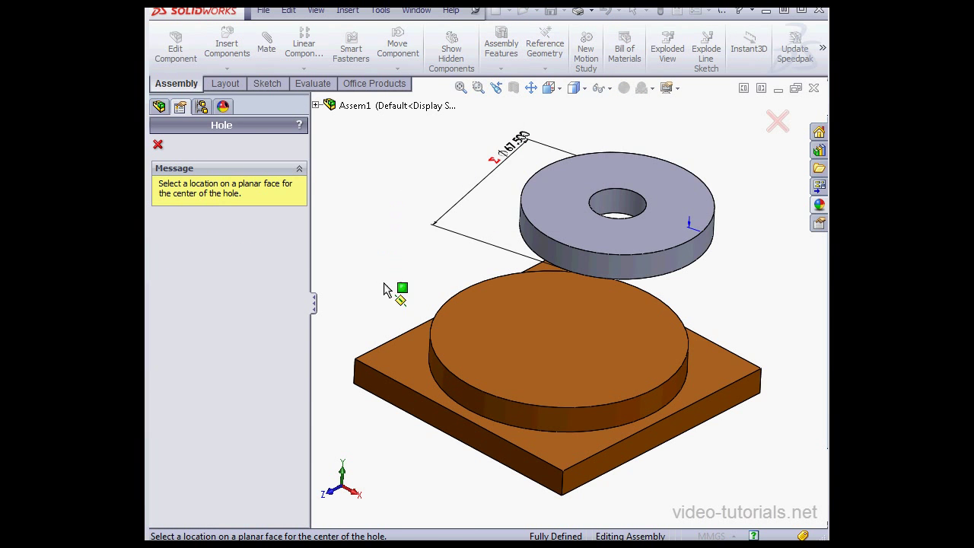
pyautogui.click(491, 332)
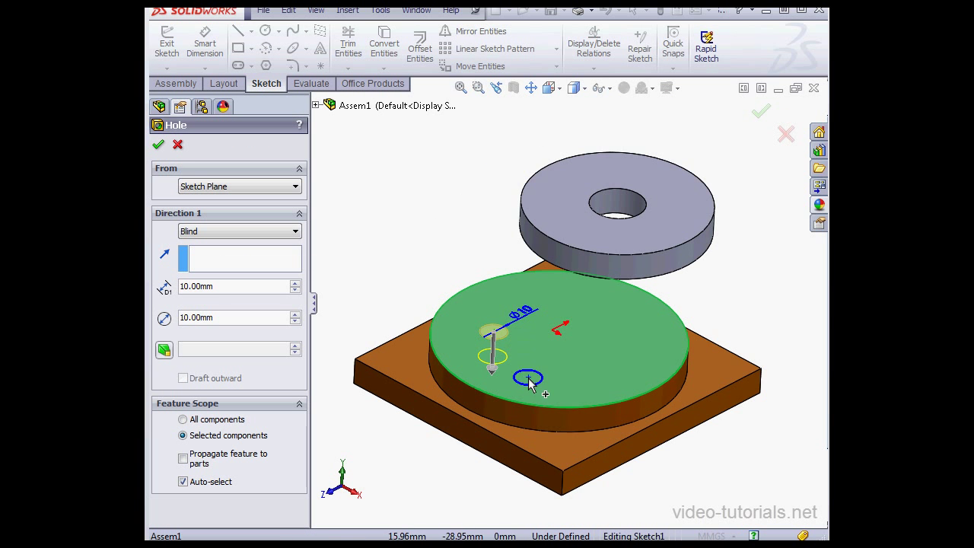
pyautogui.click(560, 340)
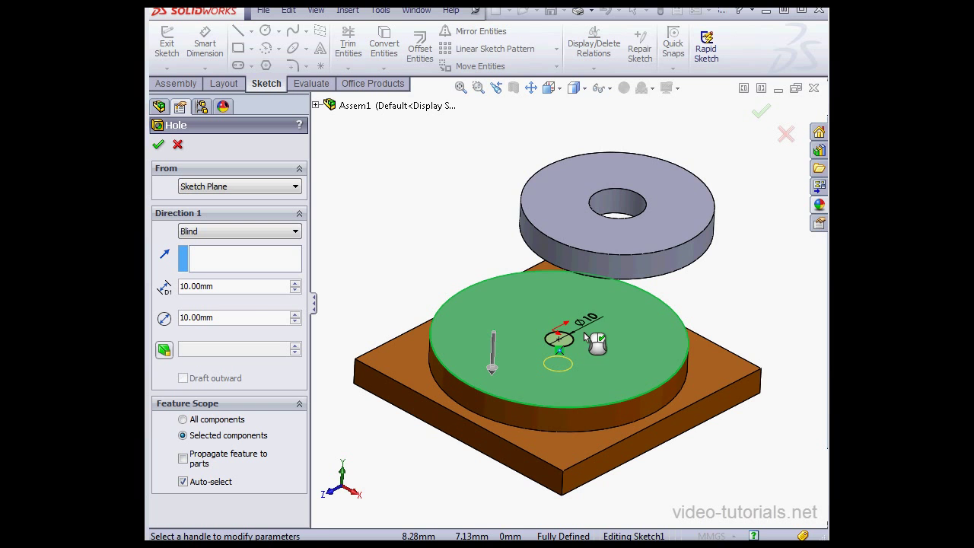
# - Set the boss hole's diameter to 20 mm with a Through All end condition and create it
pyautogui.click(295, 313)
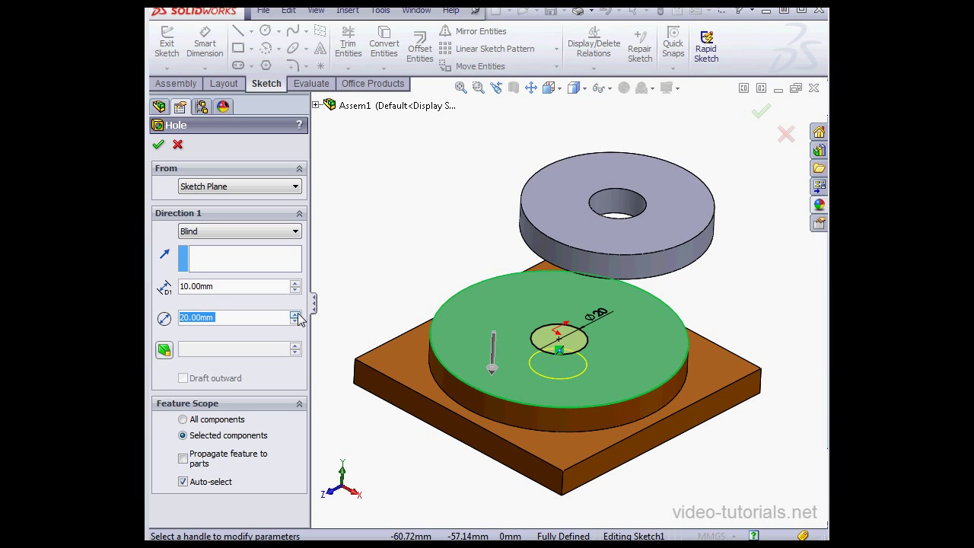
pyautogui.click(296, 232)
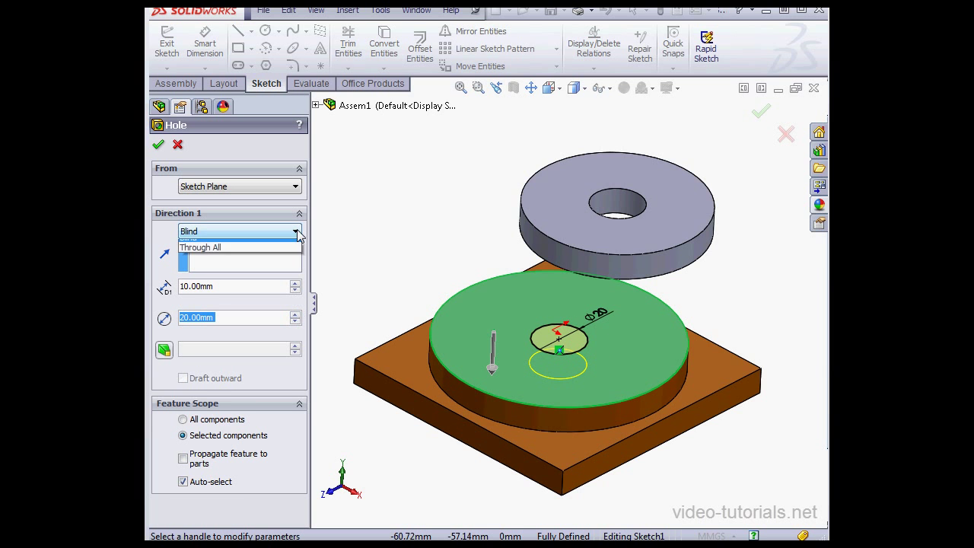
pyautogui.click(263, 255)
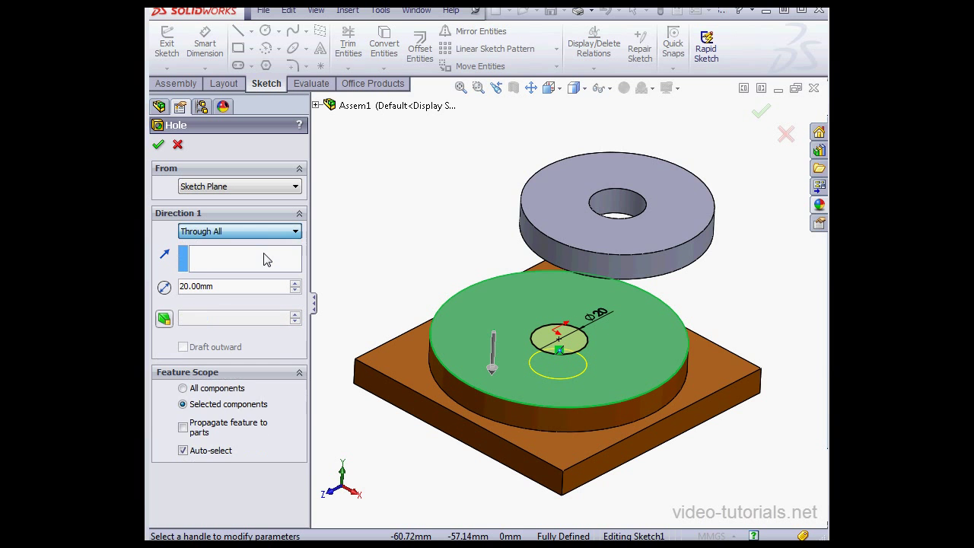
pyautogui.click(158, 146)
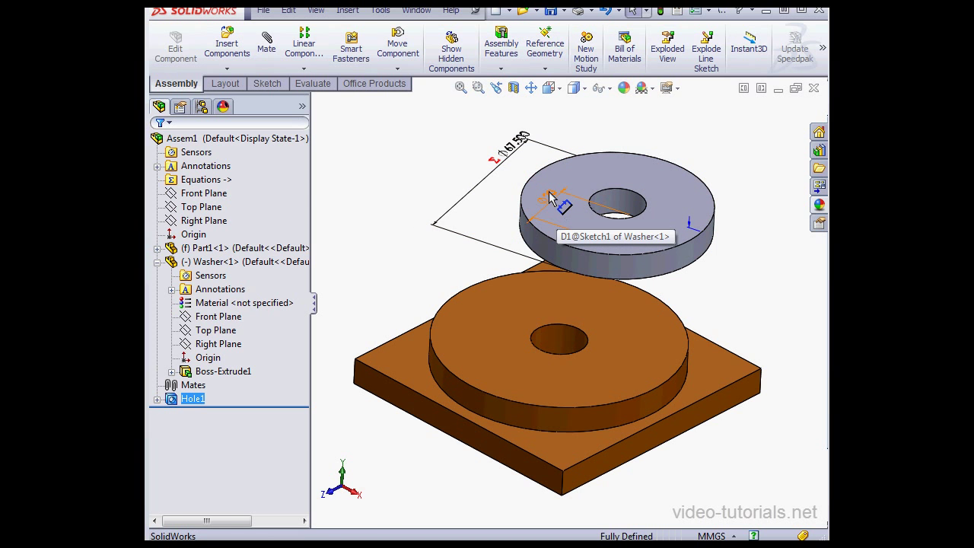
# - Drive the washer's inner diameter with a new global variable named MyVar, switching between its formula and value display before accepting
pyautogui.doubleClick(550, 197)
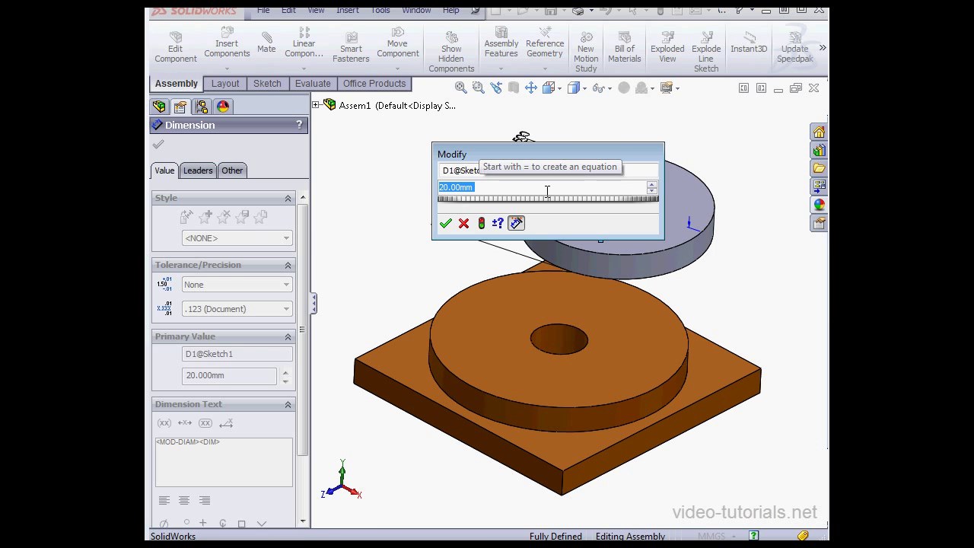
pyautogui.write('=')
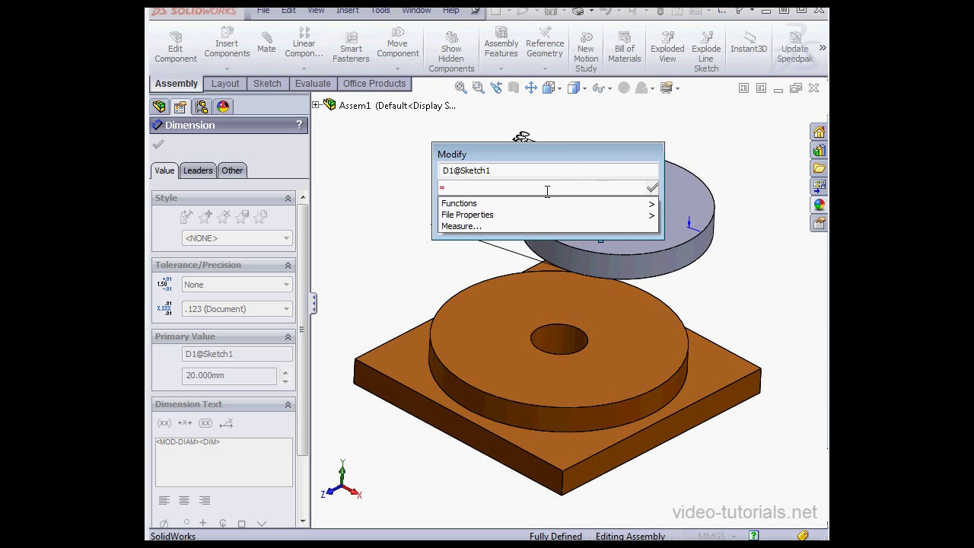
pyautogui.write('MyV')
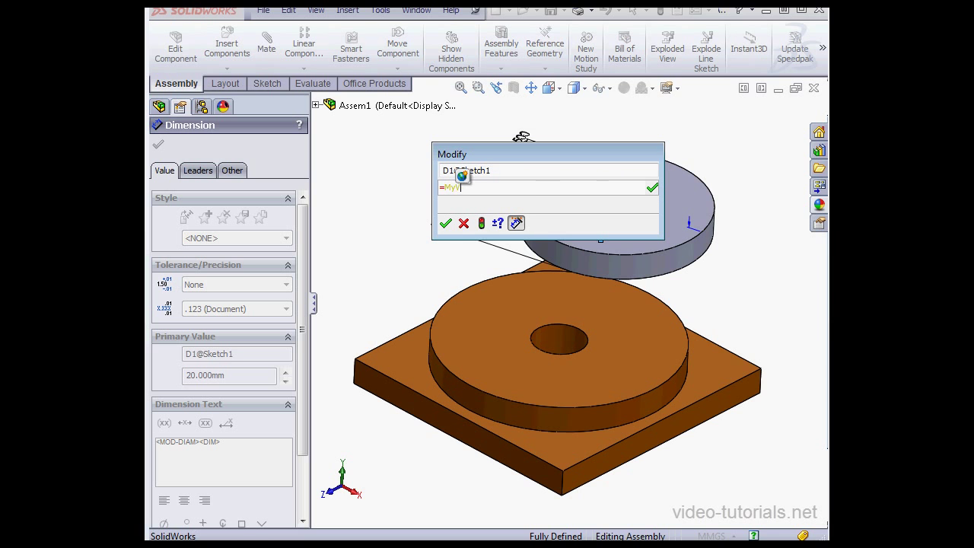
pyautogui.write('ar')
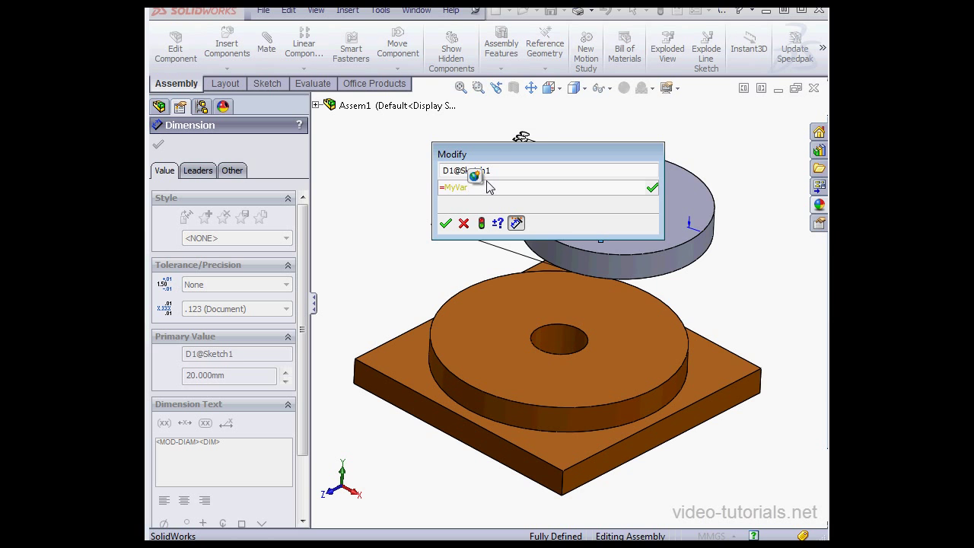
pyautogui.moveTo(536, 152)
pyautogui.mouseDown()
pyautogui.moveTo(407, 92)
pyautogui.moveTo(361, 88)
pyautogui.moveTo(387, 102)
pyautogui.mouseUp()
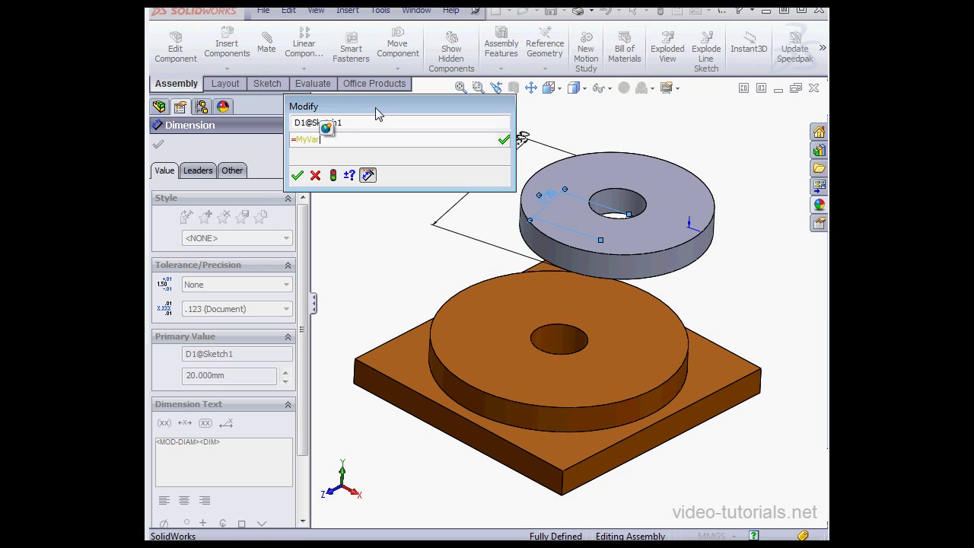
pyautogui.click(326, 129)
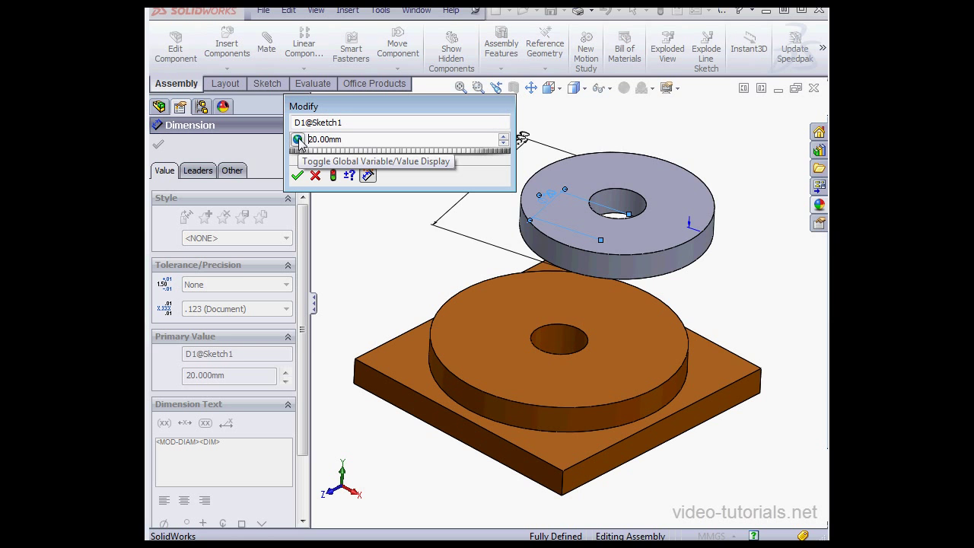
pyautogui.click(297, 140)
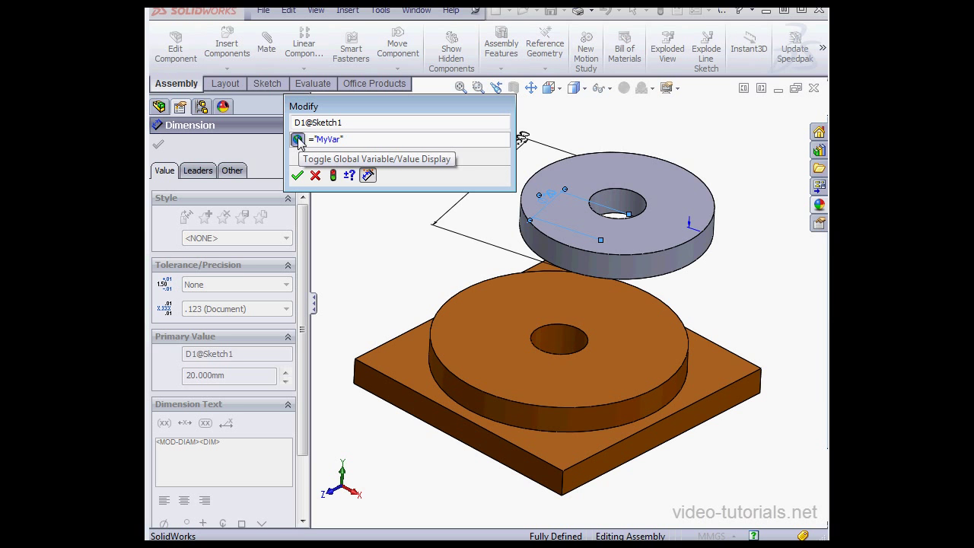
pyautogui.click(298, 140)
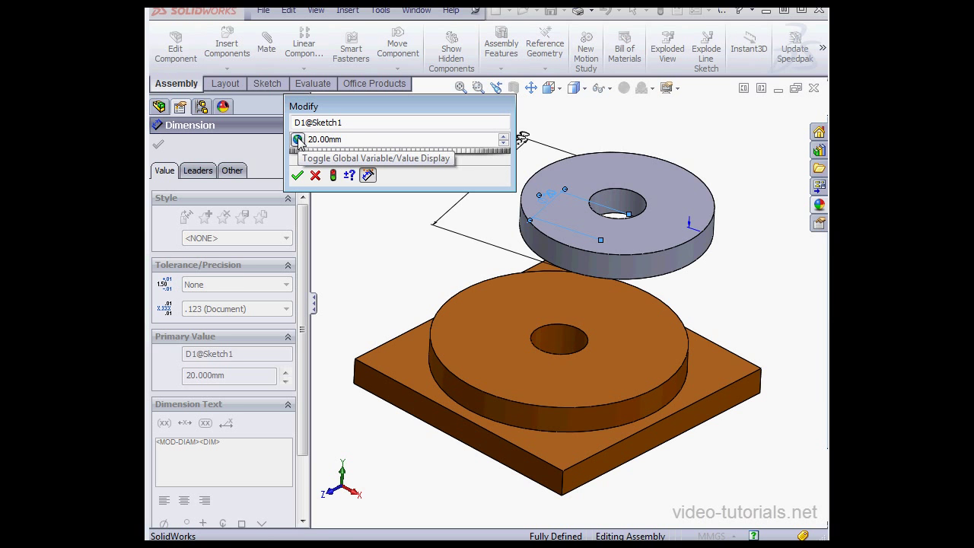
pyautogui.click(297, 175)
pyautogui.click(395, 194)
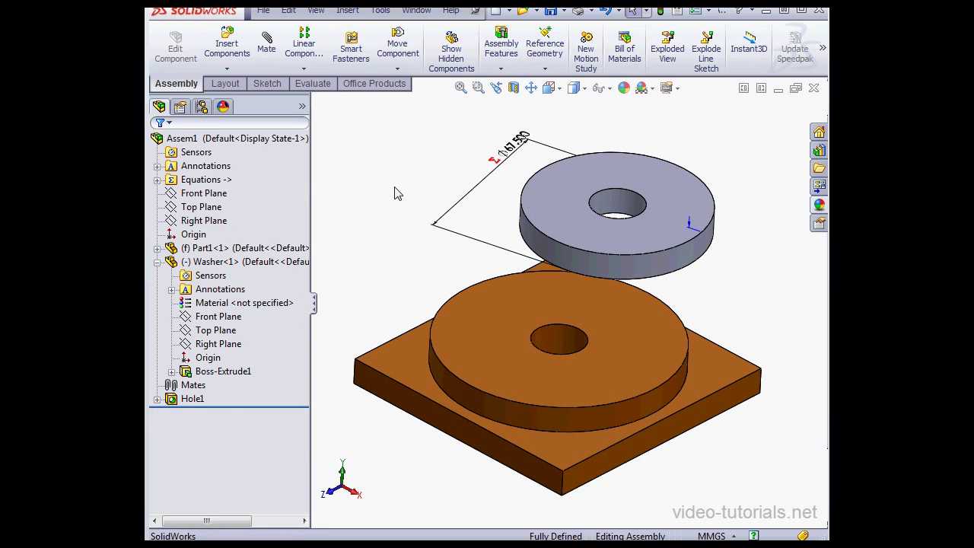
# - Replace the MyVar link on the washer's inner diameter with a plain value of 20 mm
pyautogui.click(554, 215)
pyautogui.click(549, 199)
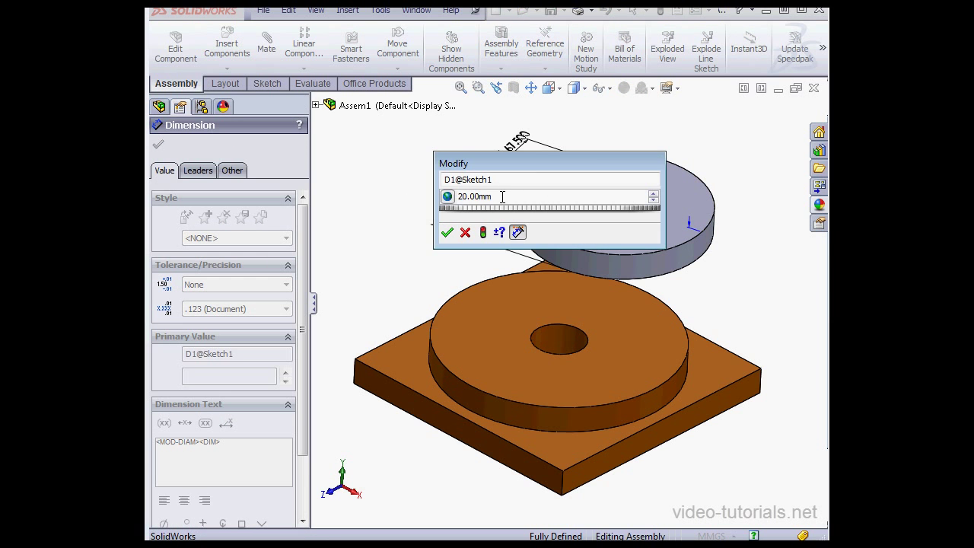
pyautogui.click(448, 196)
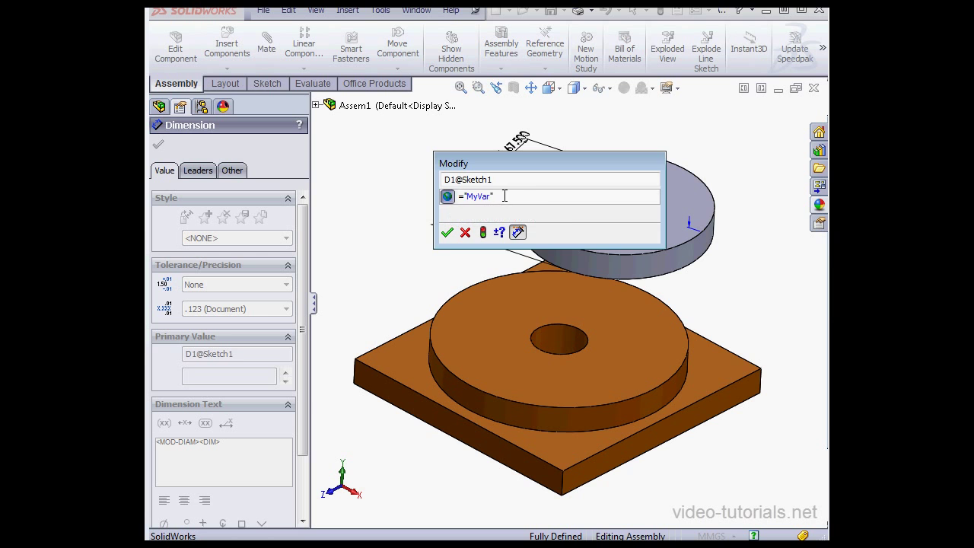
pyautogui.press('BackSpace')
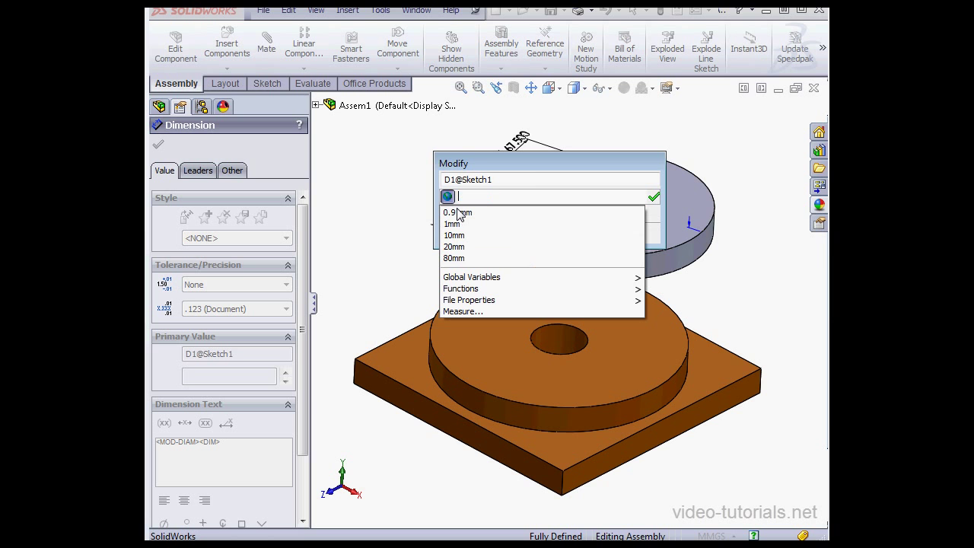
pyautogui.write('20')
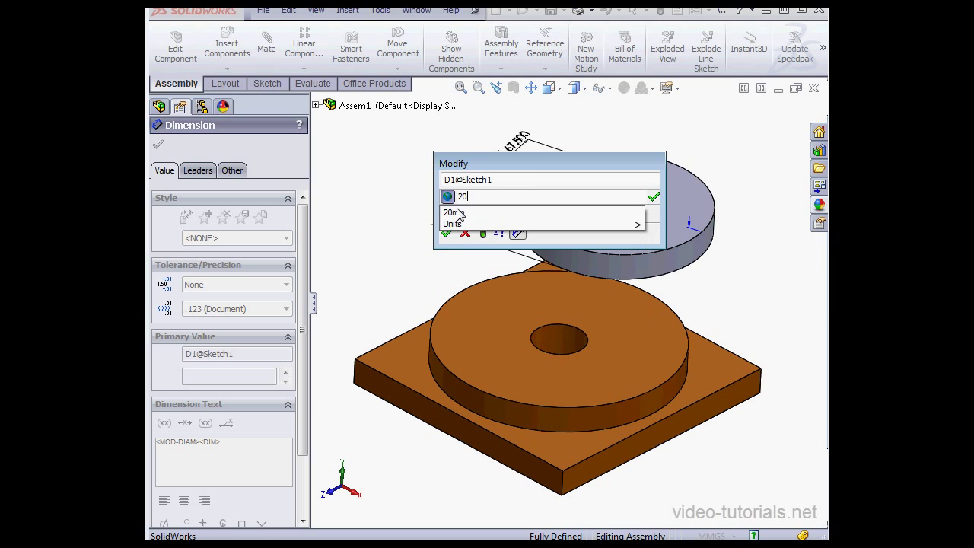
pyautogui.click(455, 213)
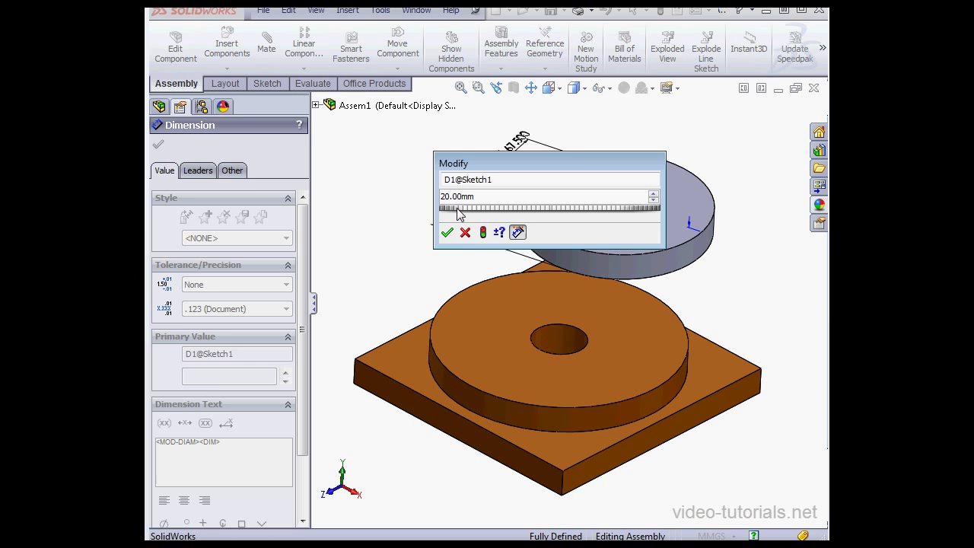
pyautogui.click(447, 232)
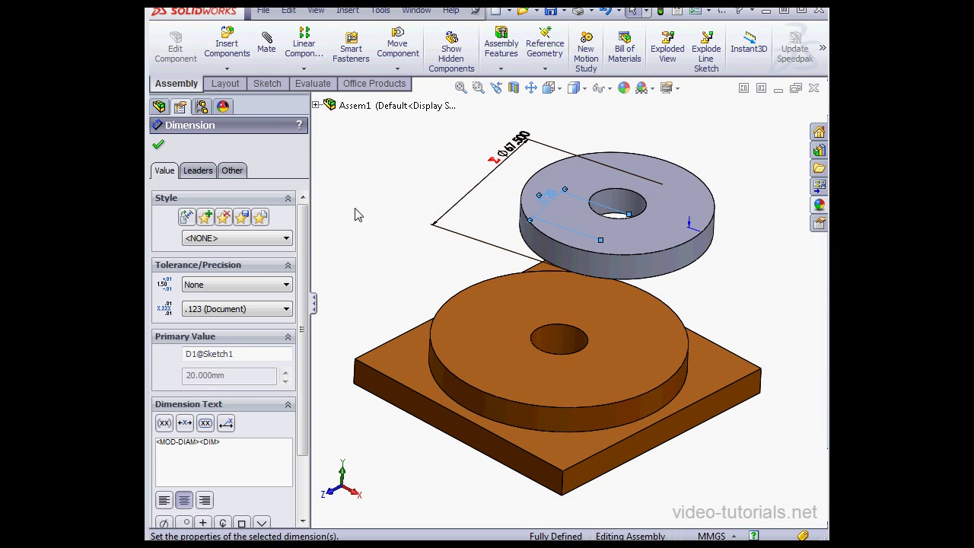
pyautogui.click(157, 145)
# - Add a global variable named Myvar2 with a value of 10mm to the assembly's equations
pyautogui.click(206, 181)
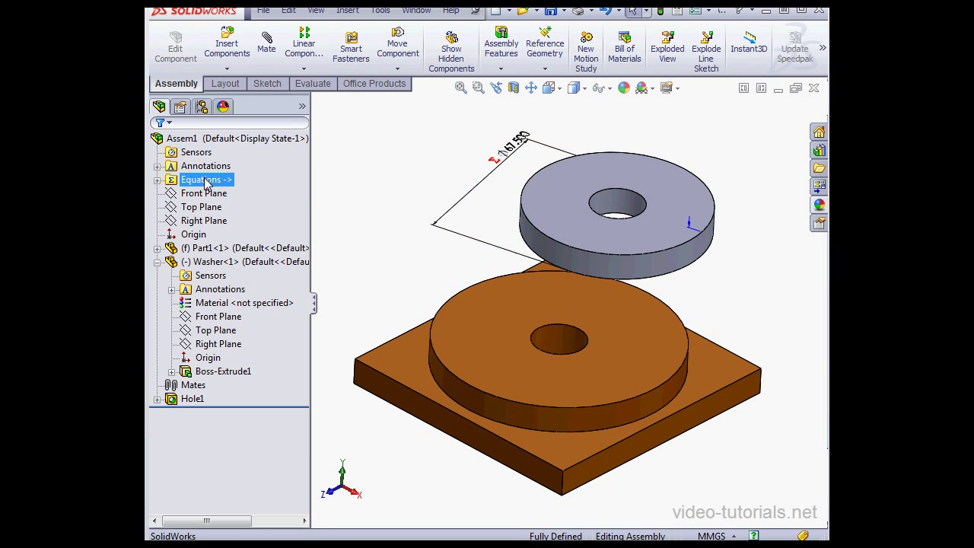
pyautogui.rightClick(205, 182)
pyautogui.click(245, 188)
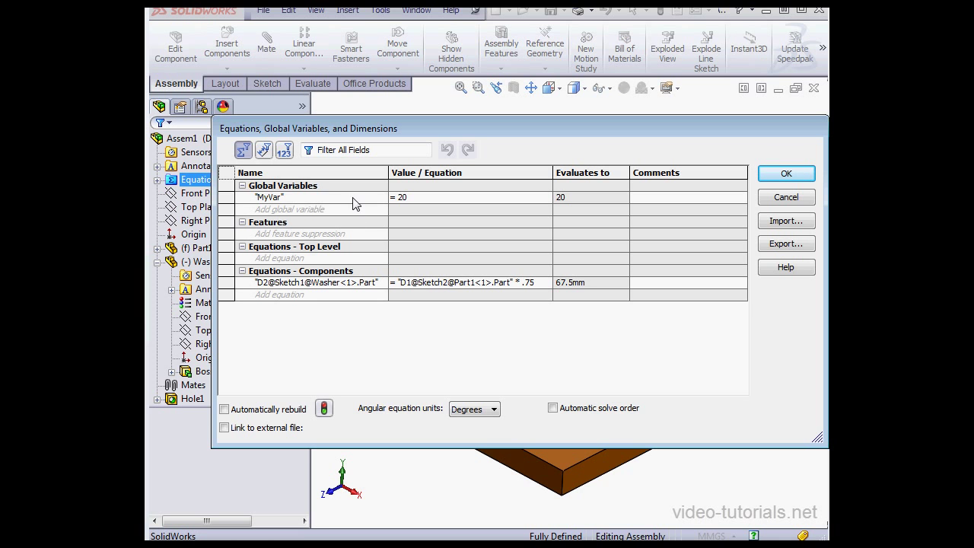
pyautogui.moveTo(283, 197); pyautogui.dragTo(248, 197)
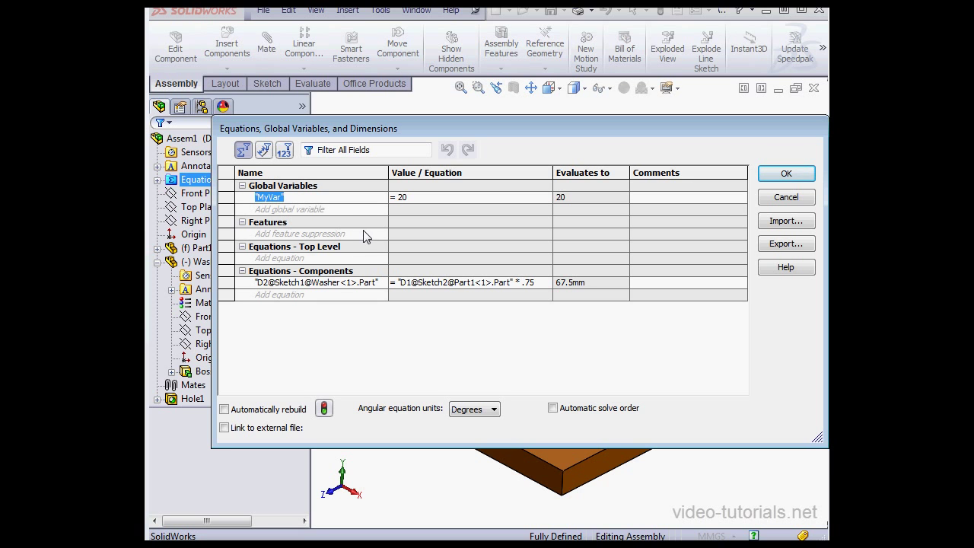
pyautogui.click(325, 209)
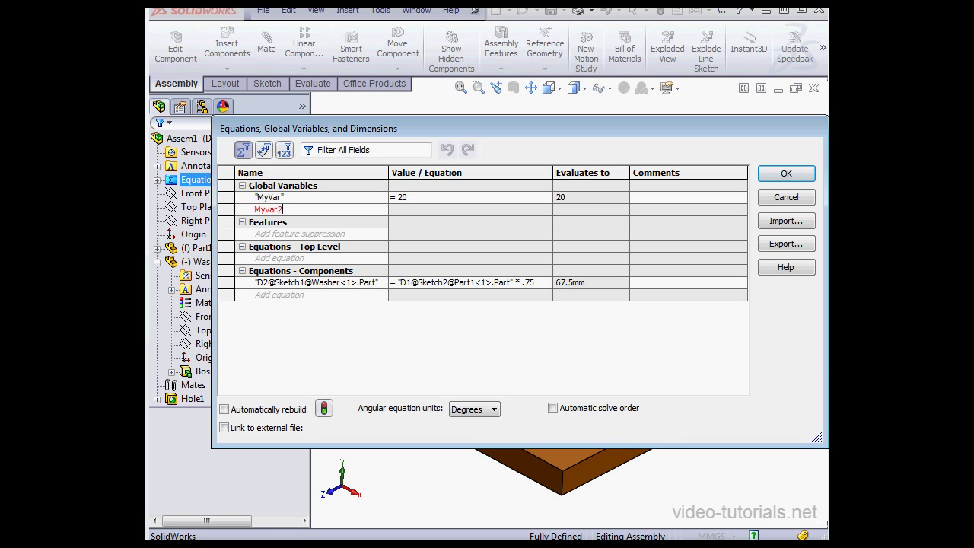
pyautogui.click(414, 209)
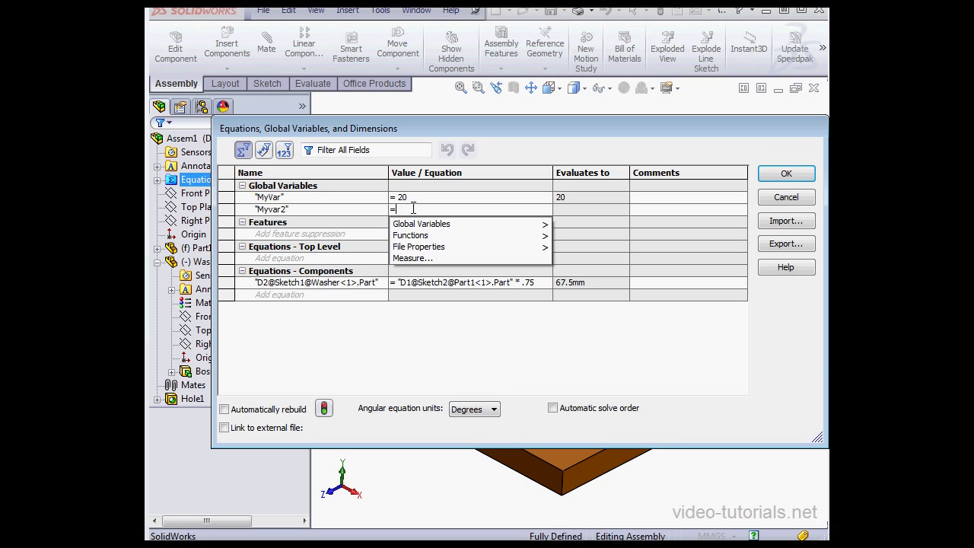
pyautogui.write('10mm')
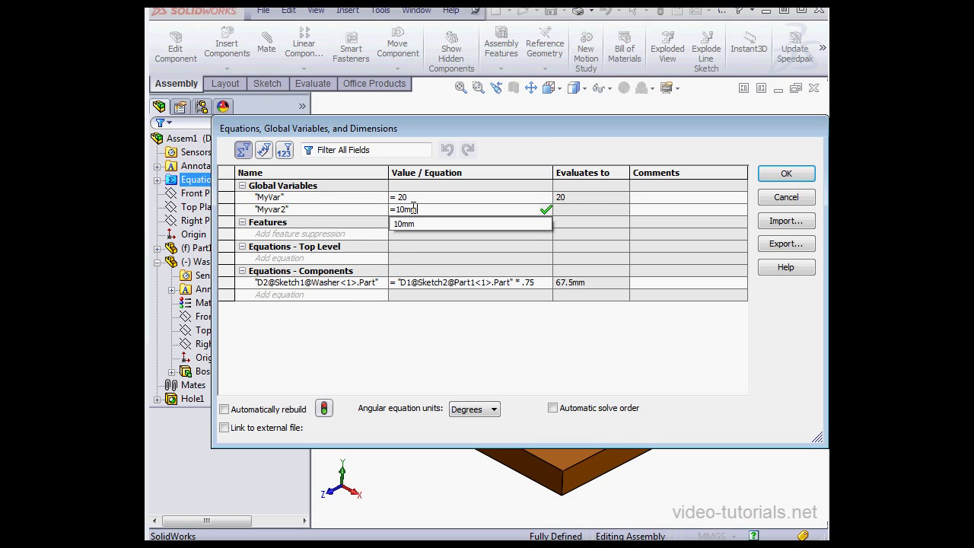
pyautogui.press('Tab')
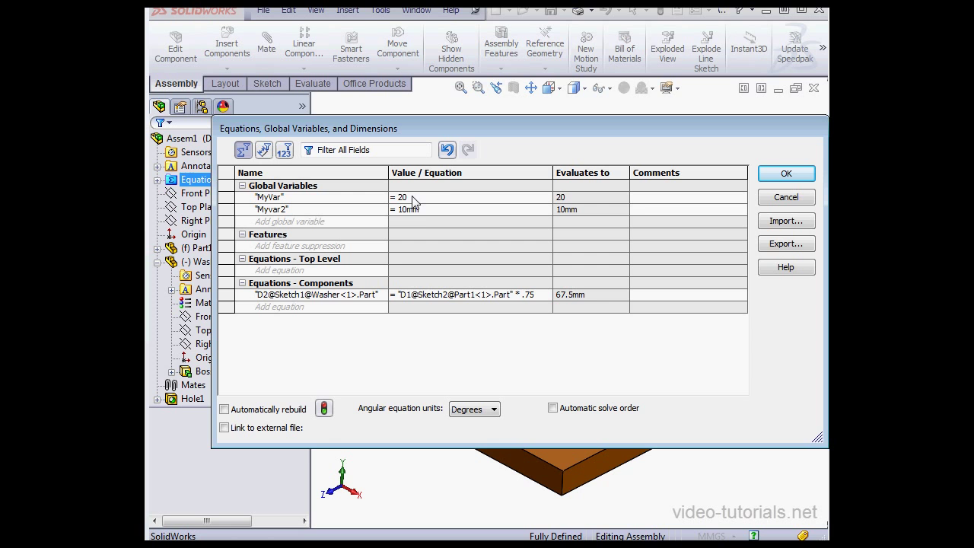
# - Review the unit choices for MyVar's value without changing it, and accept the assembly's equation changes
pyautogui.click(412, 196)
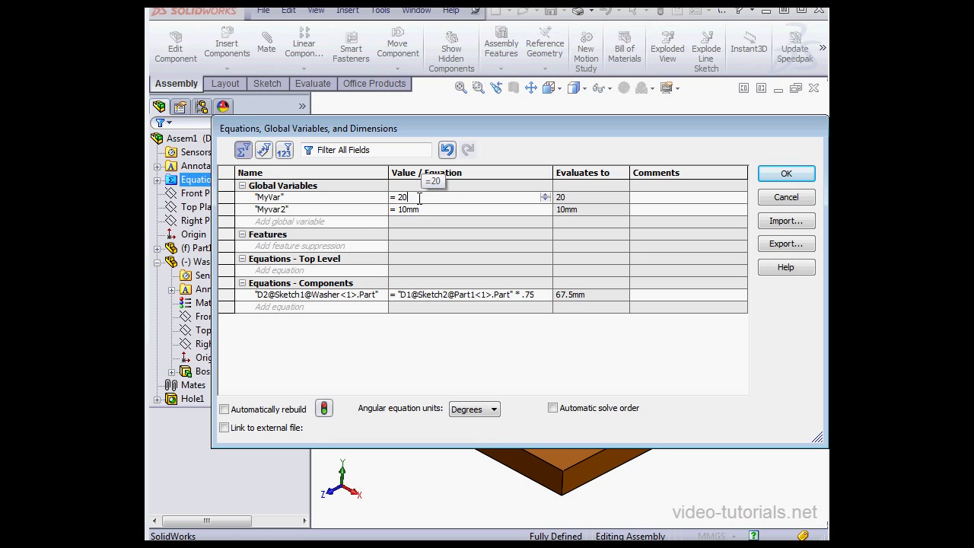
pyautogui.click(421, 208)
pyautogui.moveTo(421, 209); pyautogui.dragTo(396, 198)
pyautogui.click(412, 196)
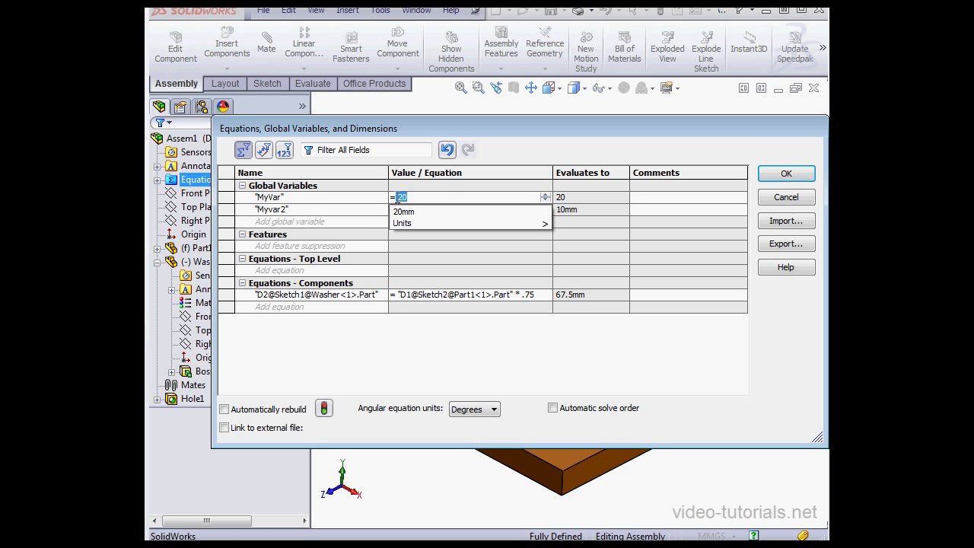
pyautogui.moveTo(419, 222)
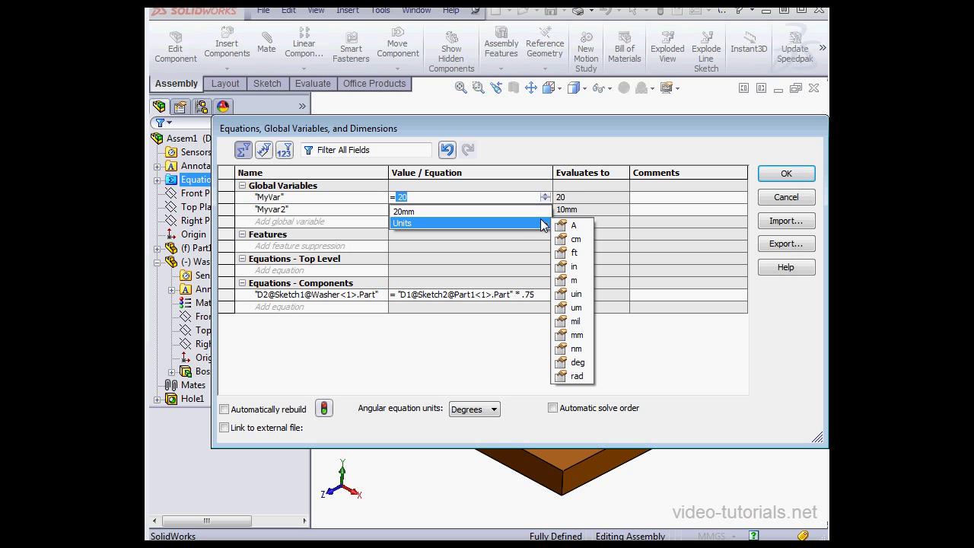
pyautogui.click(516, 238)
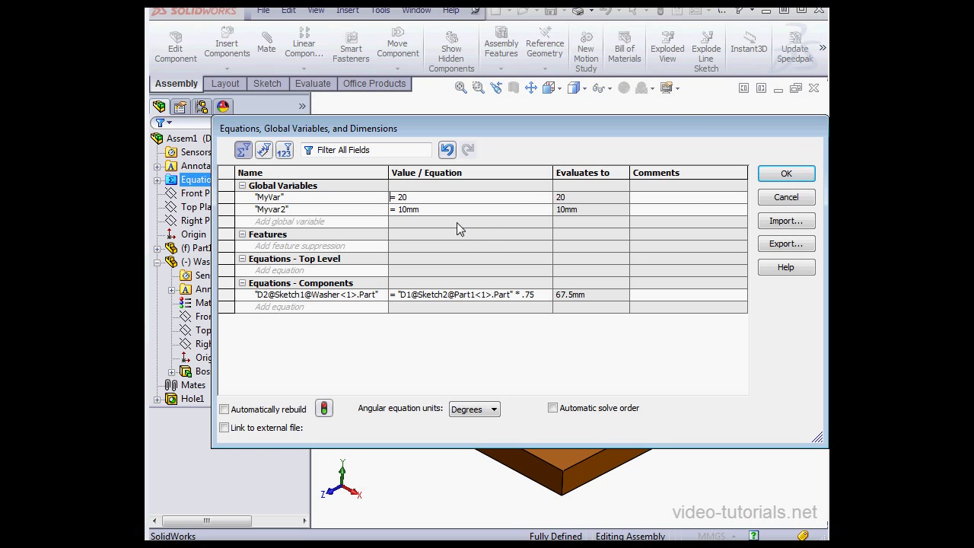
pyautogui.click(786, 174)
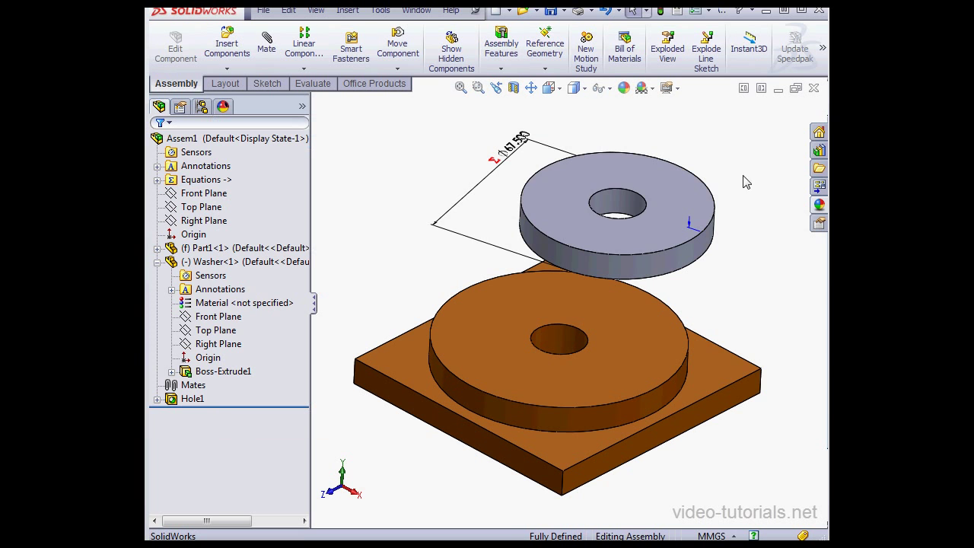
# - Set the washer's inner diameter to the equation ="Myvar2"*2
pyautogui.doubleClick(631, 221)
pyautogui.doubleClick(556, 204)
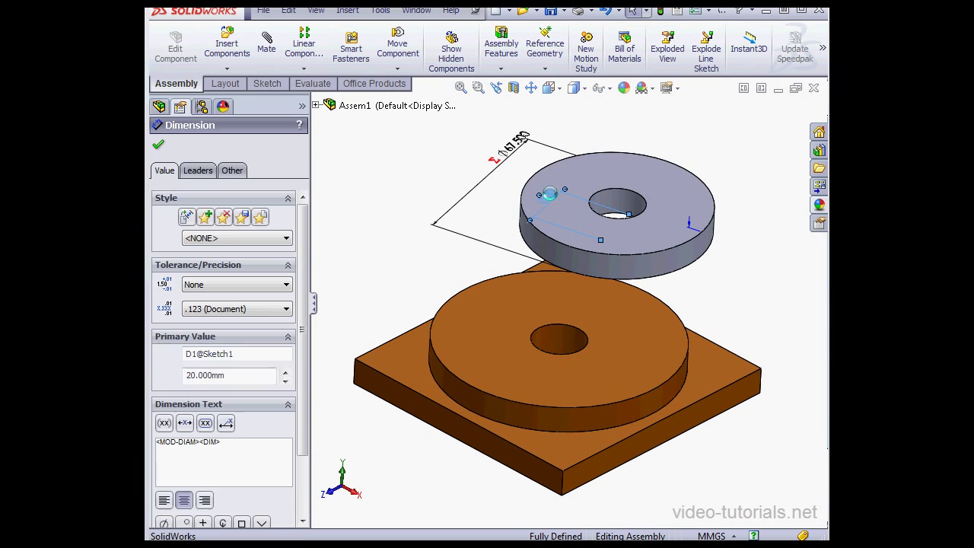
pyautogui.write('=')
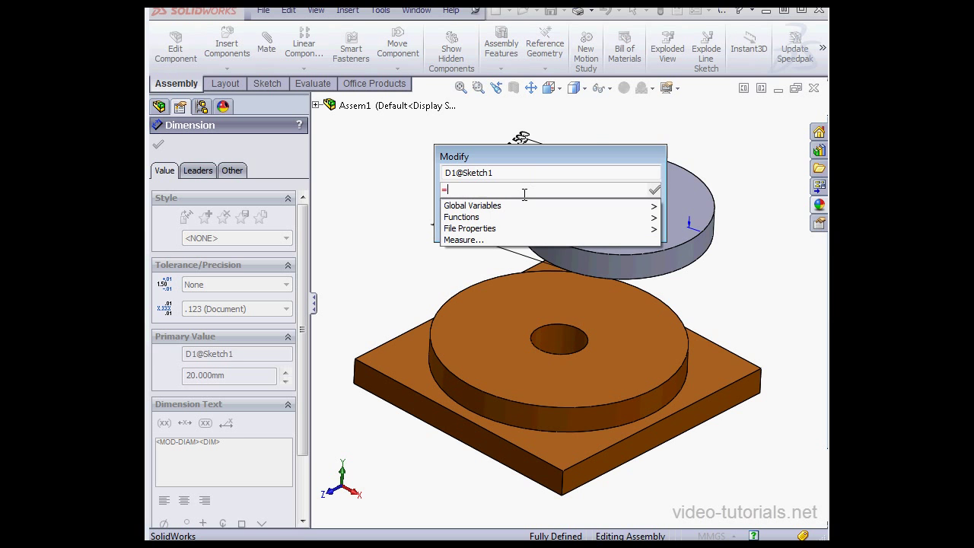
pyautogui.moveTo(487, 208)
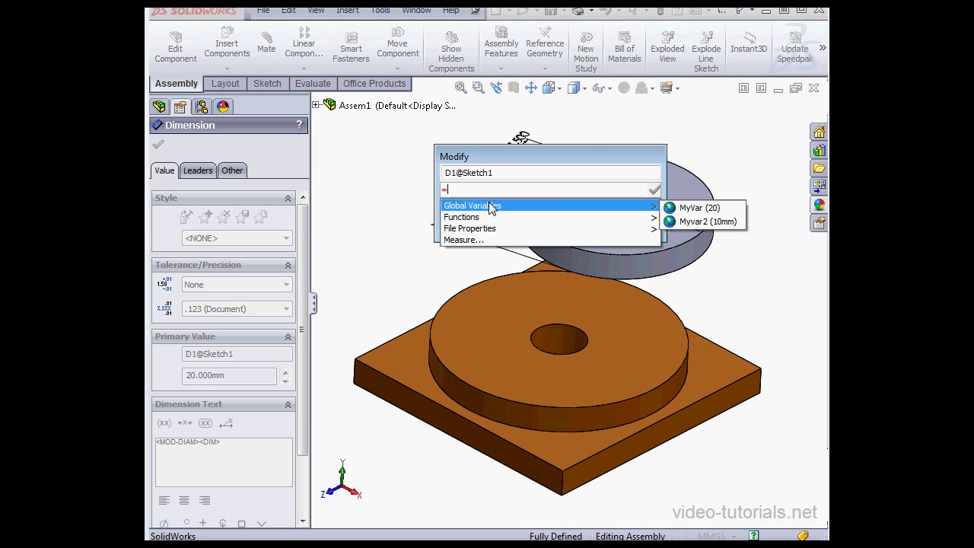
pyautogui.click(717, 224)
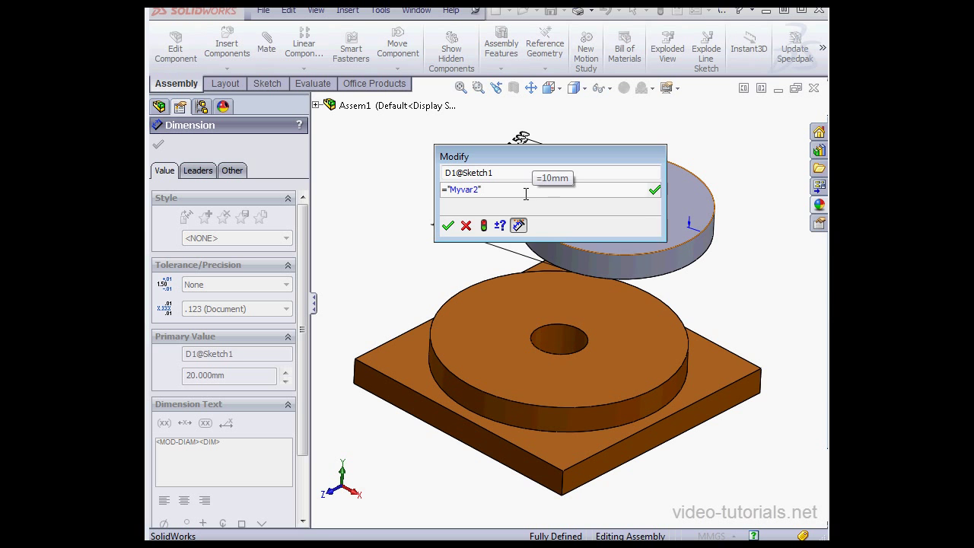
pyautogui.write('*2')
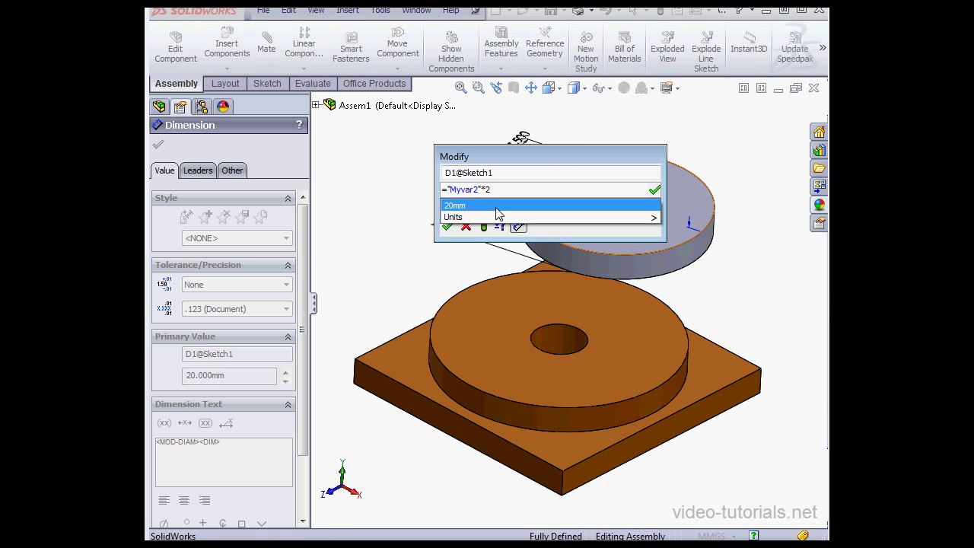
pyautogui.click(448, 227)
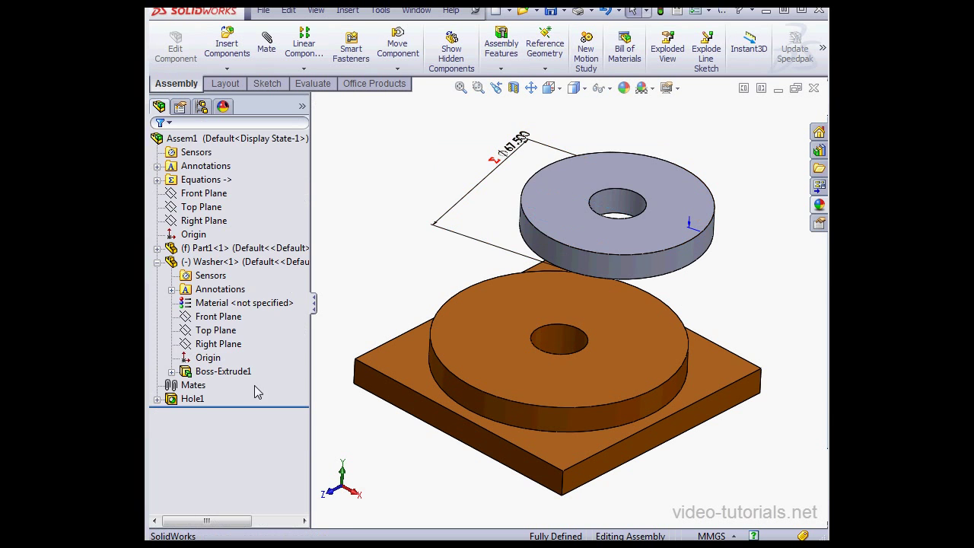
# - Set the diameter in the assembly hole's sketch to the equation ="Myvar2"*2
pyautogui.click(158, 398)
pyautogui.click(205, 413)
pyautogui.moveTo(205, 422)
pyautogui.mouseDown()
pyautogui.moveTo(261, 424)
pyautogui.moveTo(613, 347)
pyautogui.moveTo(601, 313)
pyautogui.mouseUp()
pyautogui.doubleClick(598, 305)
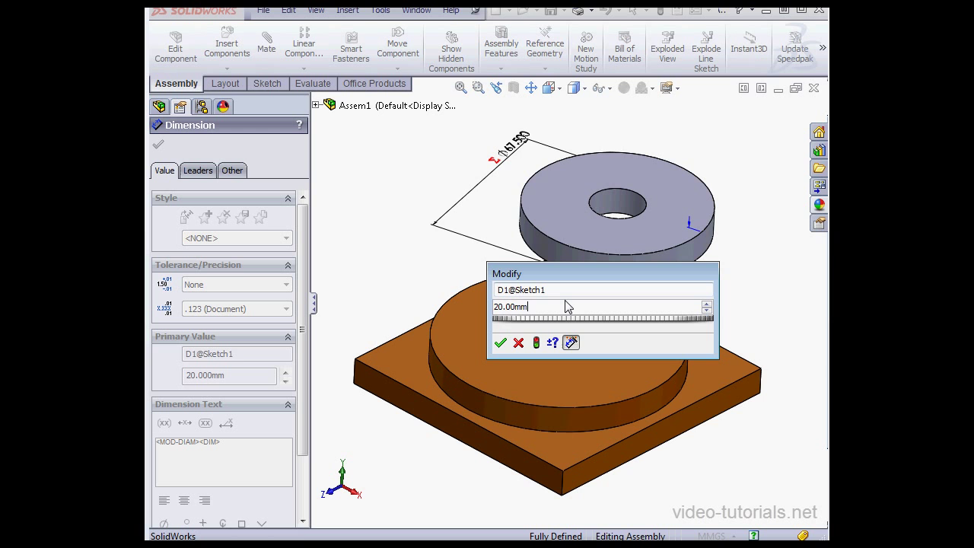
pyautogui.press('BackSpace')
pyautogui.press('BackSpace')
pyautogui.press('BackSpace')
pyautogui.press('BackSpace')
pyautogui.press('BackSpace')
pyautogui.press('BackSpace')
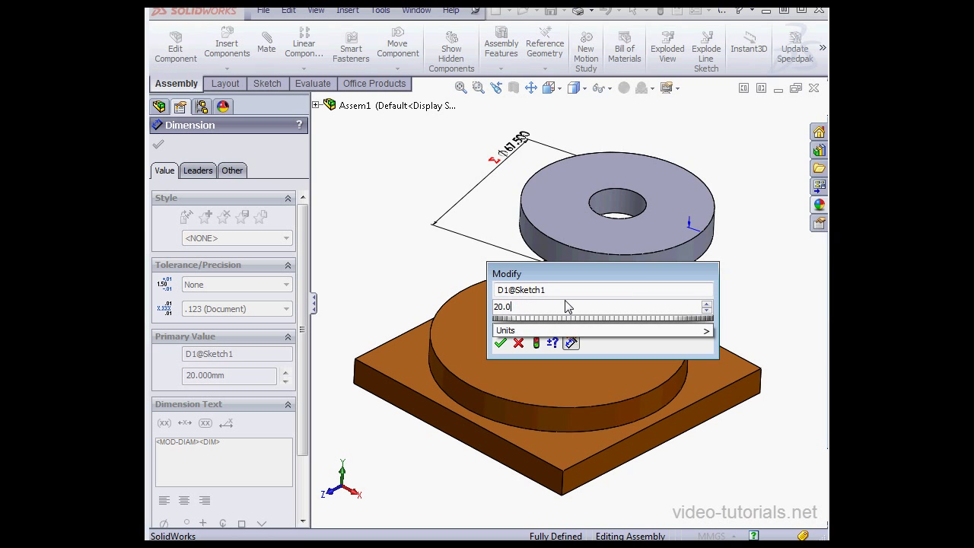
pyautogui.write('=')
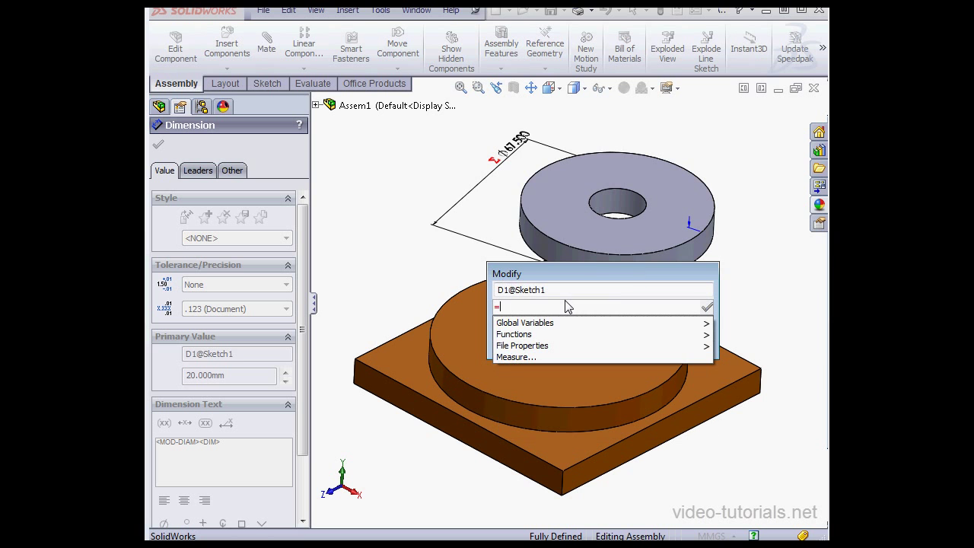
pyautogui.moveTo(592, 324)
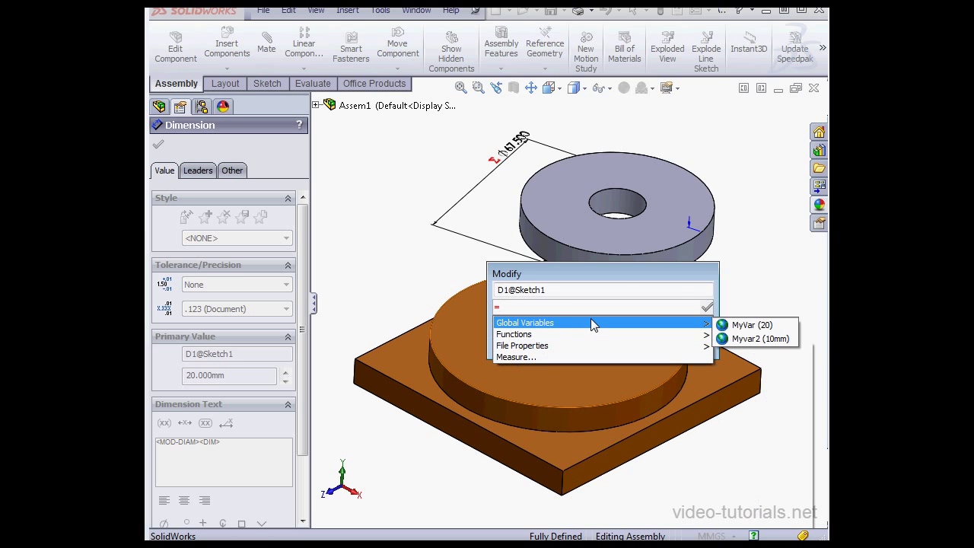
pyautogui.click(739, 338)
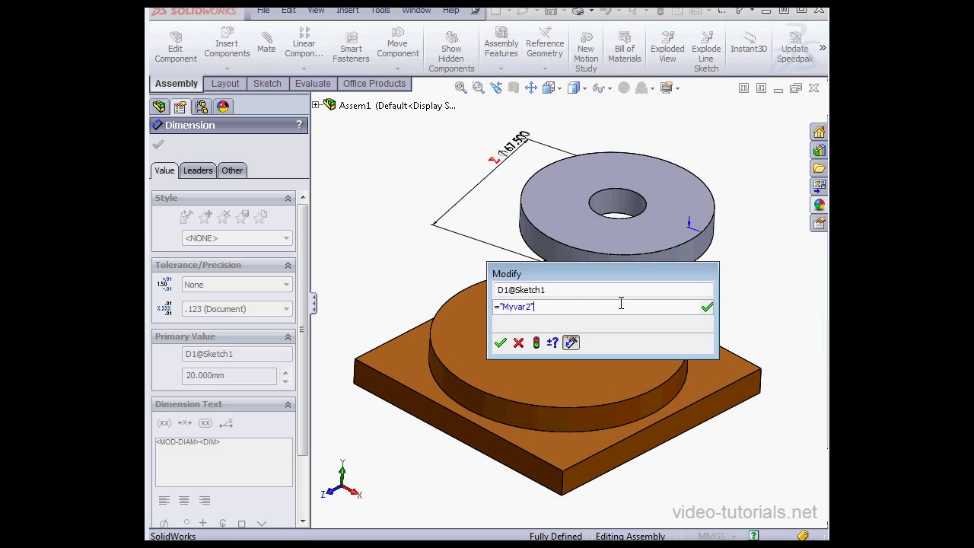
pyautogui.write('*2')
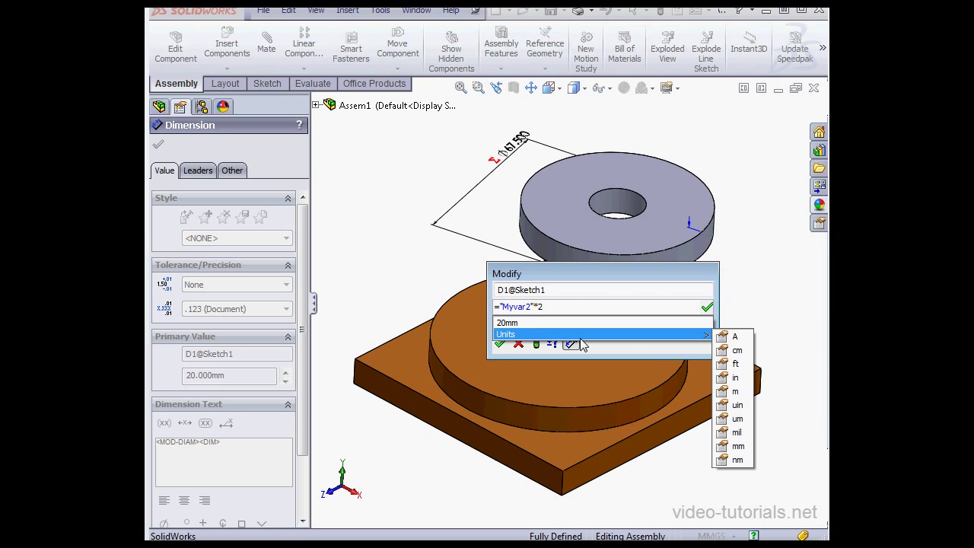
pyautogui.click(501, 344)
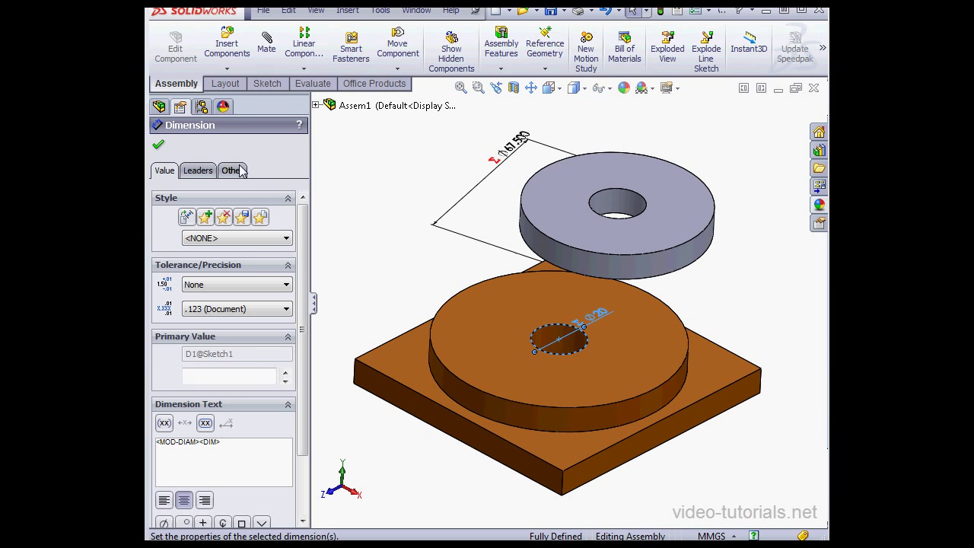
pyautogui.click(159, 145)
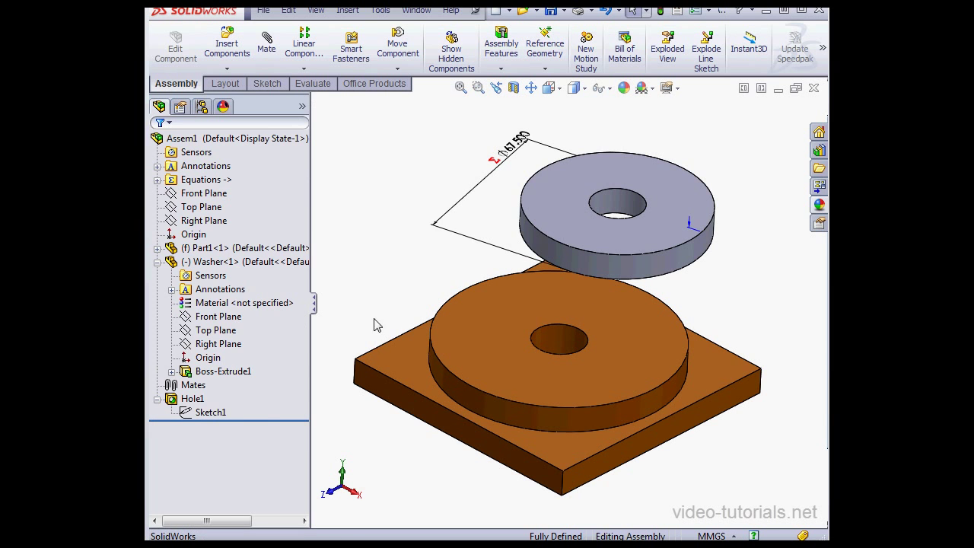
# - Review the equation driving the assembly hole's diameter without changing it
pyautogui.click(211, 413)
pyautogui.doubleClick(212, 413)
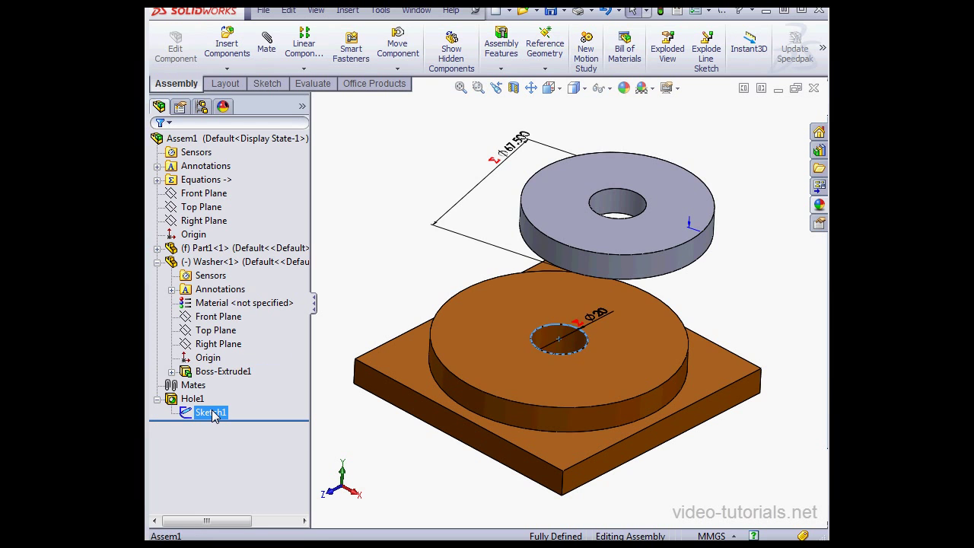
pyautogui.doubleClick(602, 316)
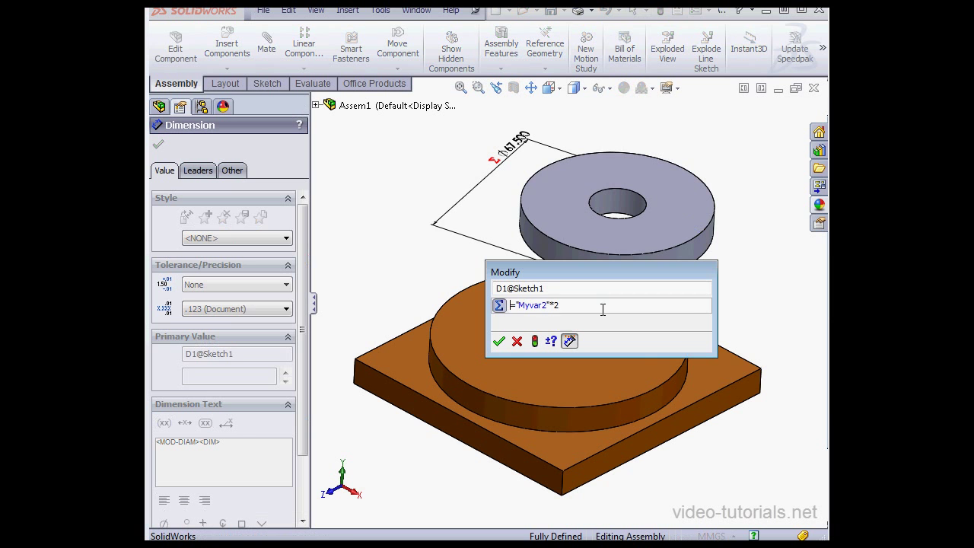
pyautogui.moveTo(559, 305); pyautogui.dragTo(507, 306)
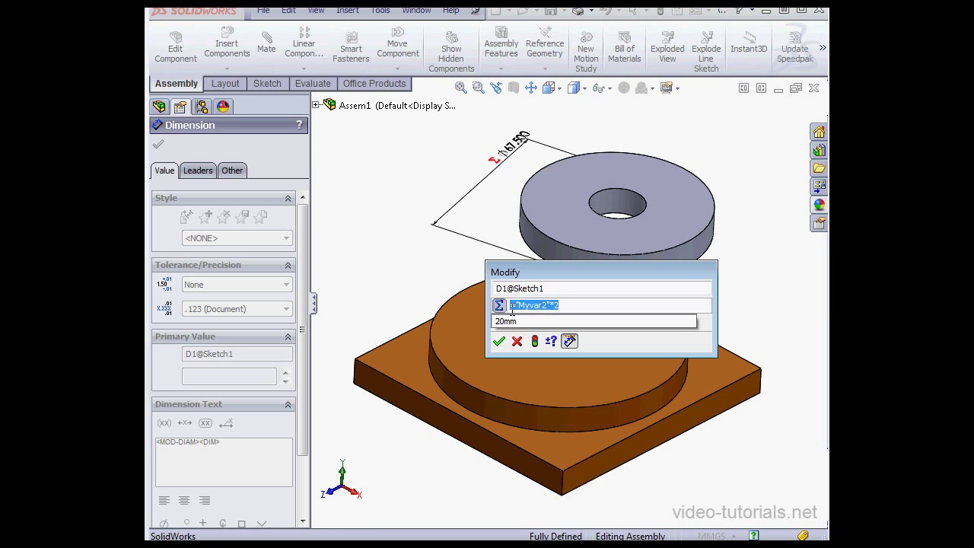
pyautogui.click(517, 341)
pyautogui.click(159, 144)
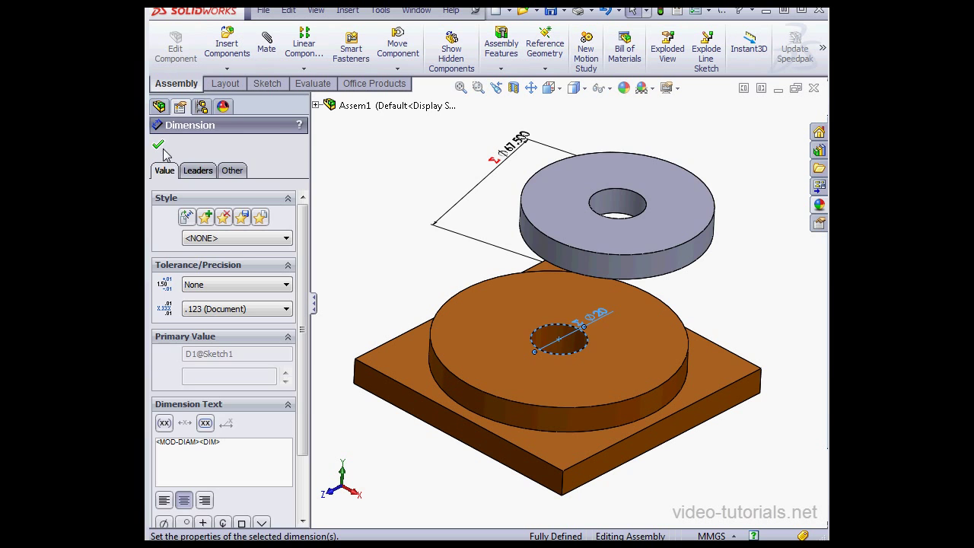
# - Check the equation that drives the washer's inner diameter
pyautogui.doubleClick(548, 199)
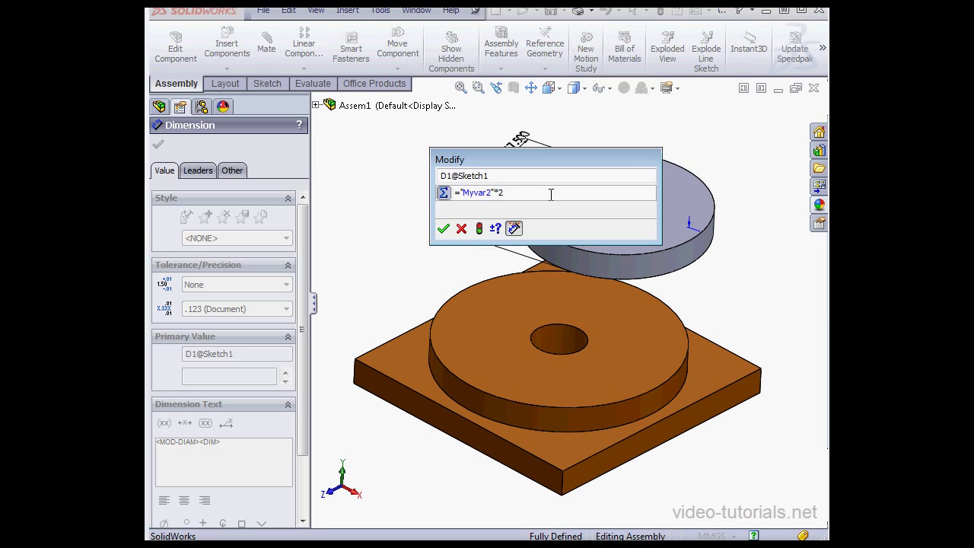
pyautogui.click(443, 228)
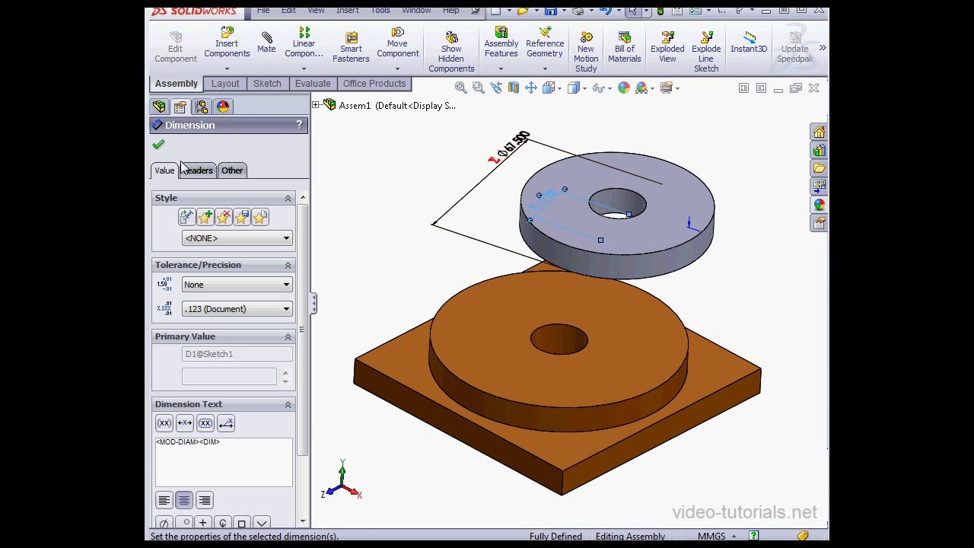
pyautogui.click(159, 147)
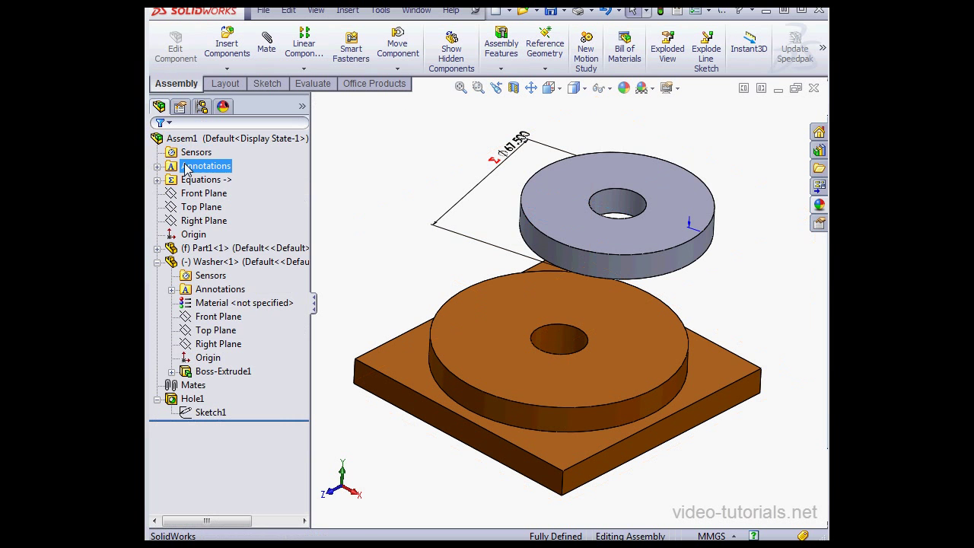
# - Try to modify the washer's outer diameter while editing the part in context, and return to the assembly
pyautogui.rightClick(218, 265)
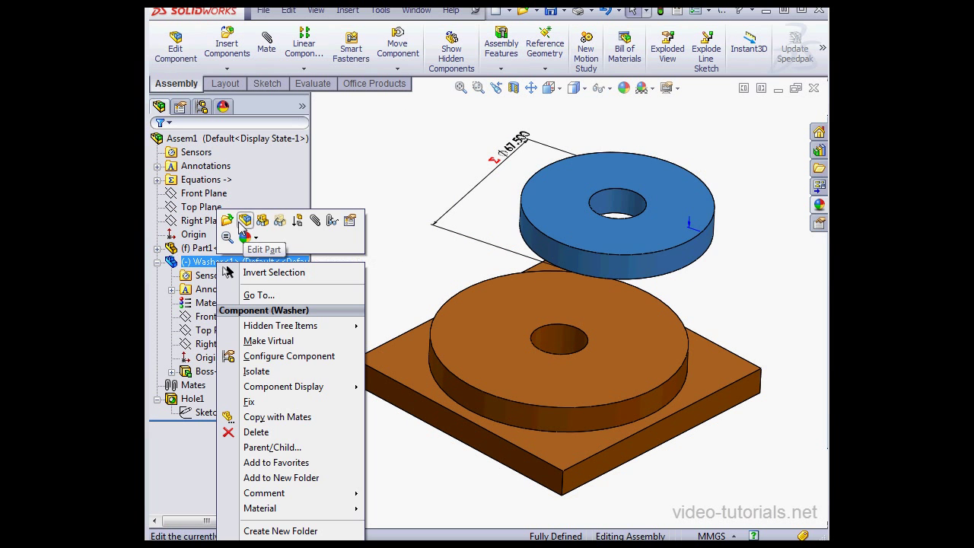
pyautogui.click(245, 221)
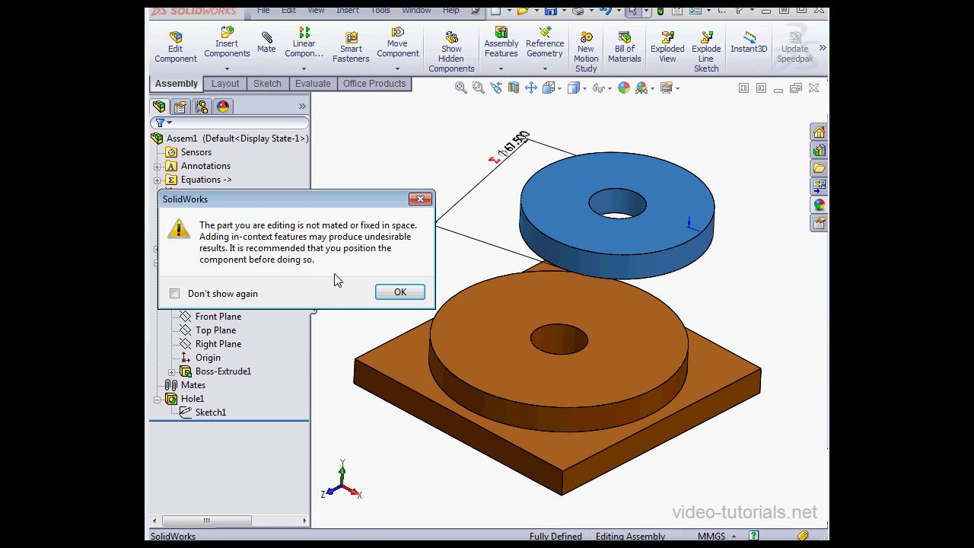
pyautogui.click(400, 292)
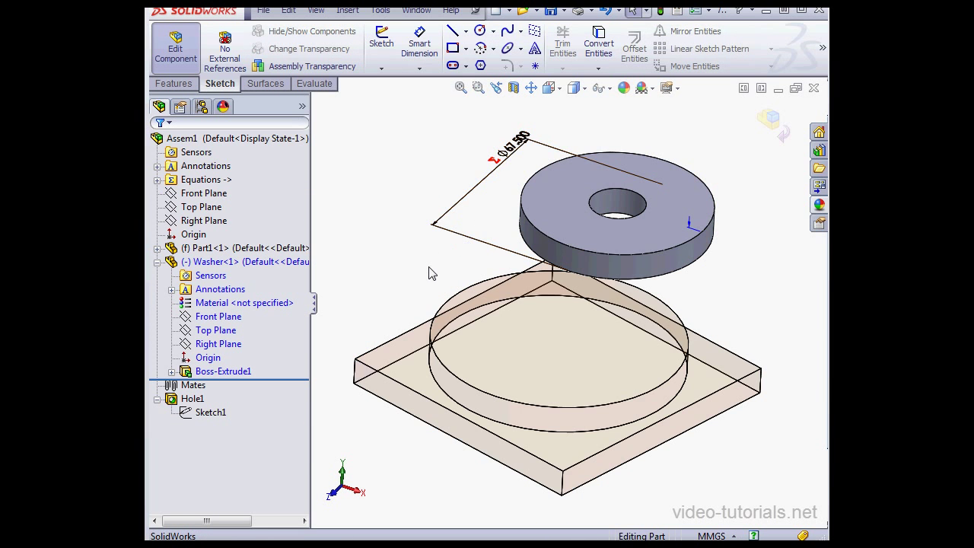
pyautogui.doubleClick(514, 143)
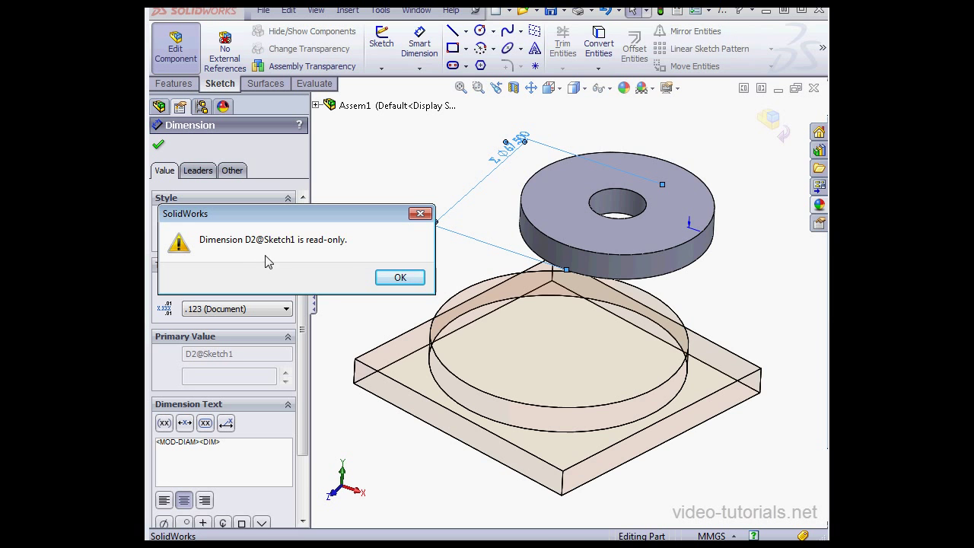
pyautogui.click(392, 279)
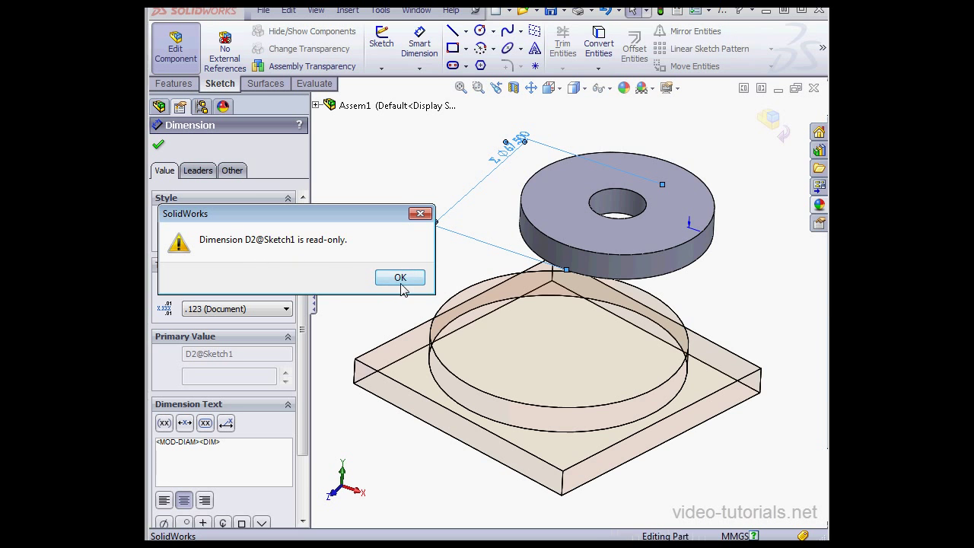
pyautogui.click(775, 120)
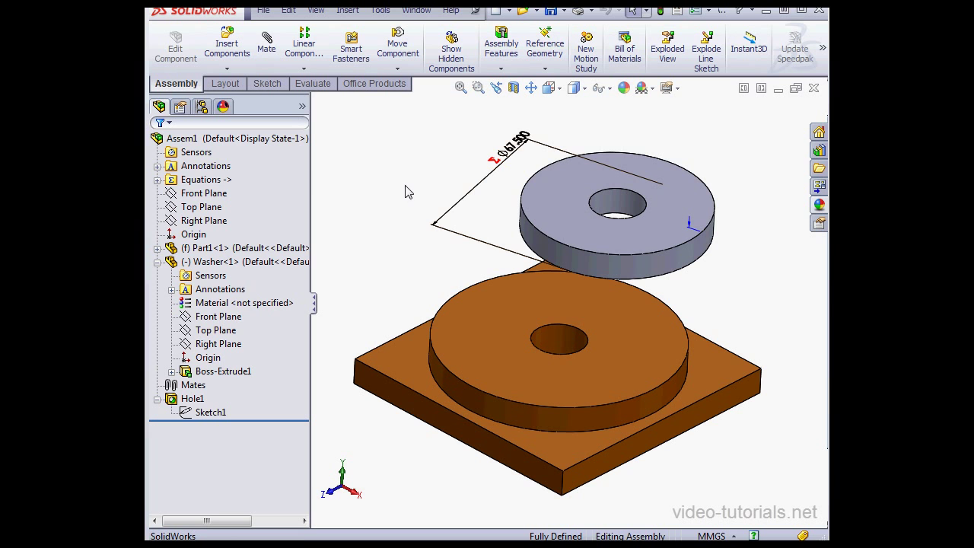
# - Set the global variable Myvar2 to a unitless value of 10 in the assembly's equations
pyautogui.click(213, 184)
pyautogui.rightClick(214, 185)
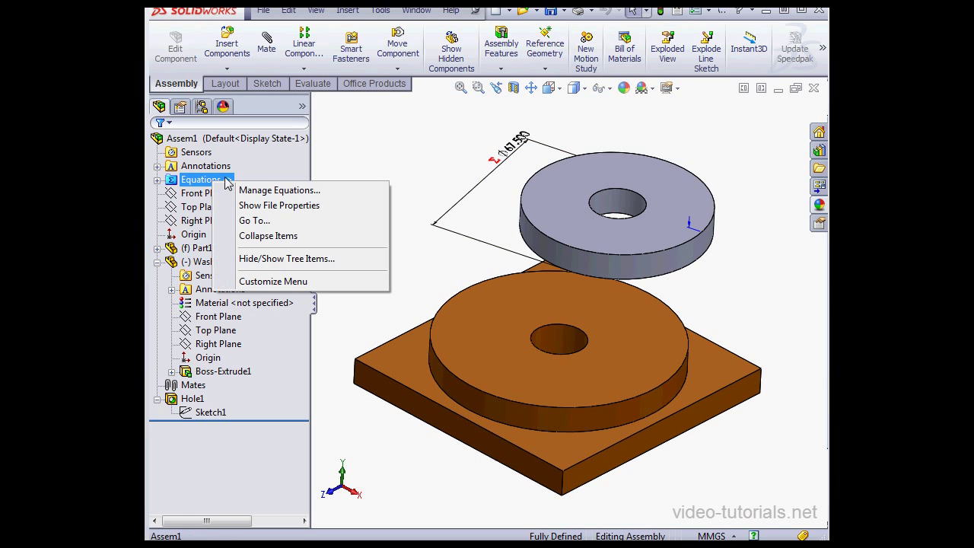
pyautogui.click(305, 191)
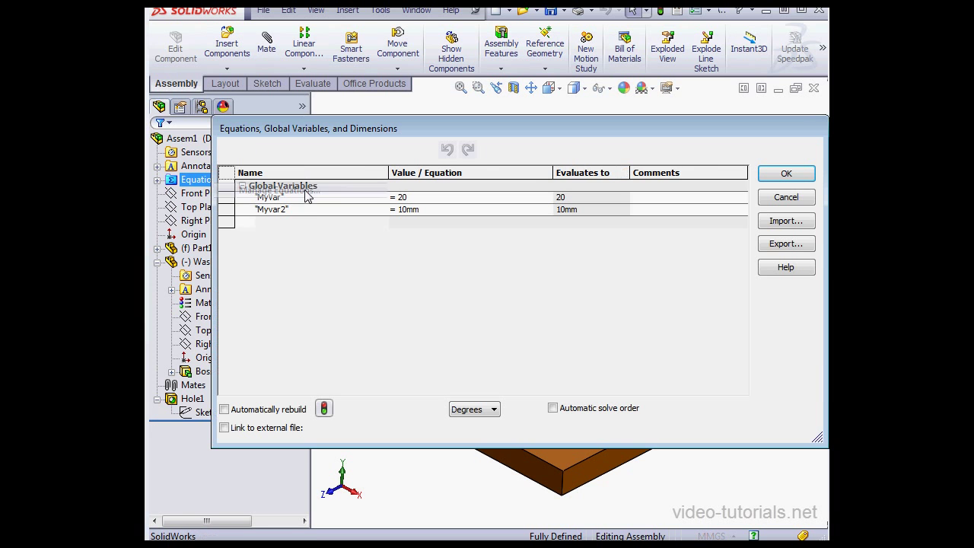
pyautogui.click(430, 210)
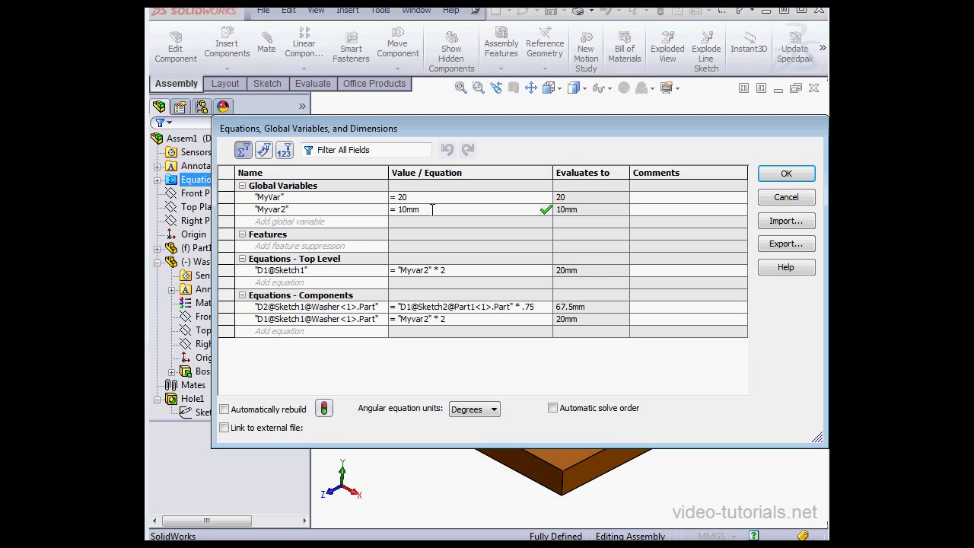
pyautogui.press('BackSpace')
pyautogui.press('BackSpace')
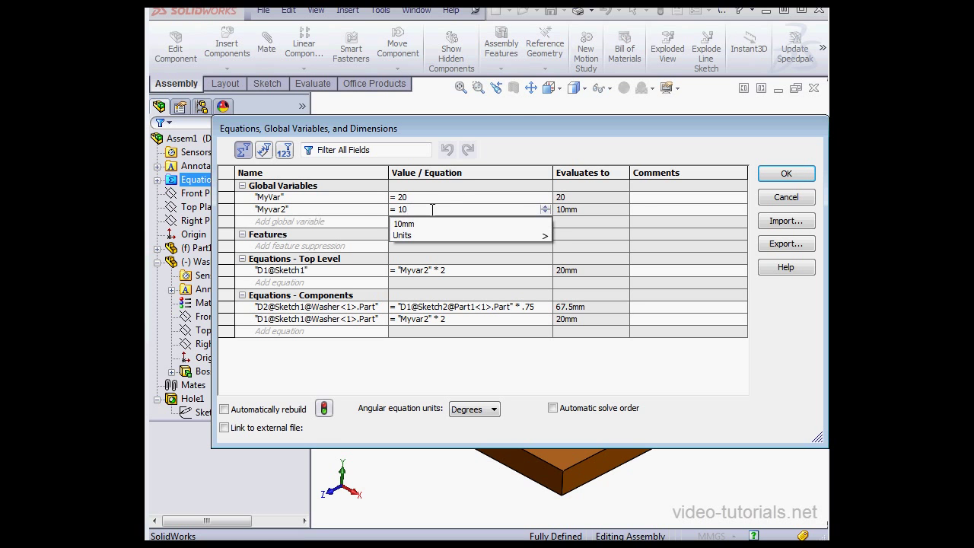
pyautogui.press('Tab')
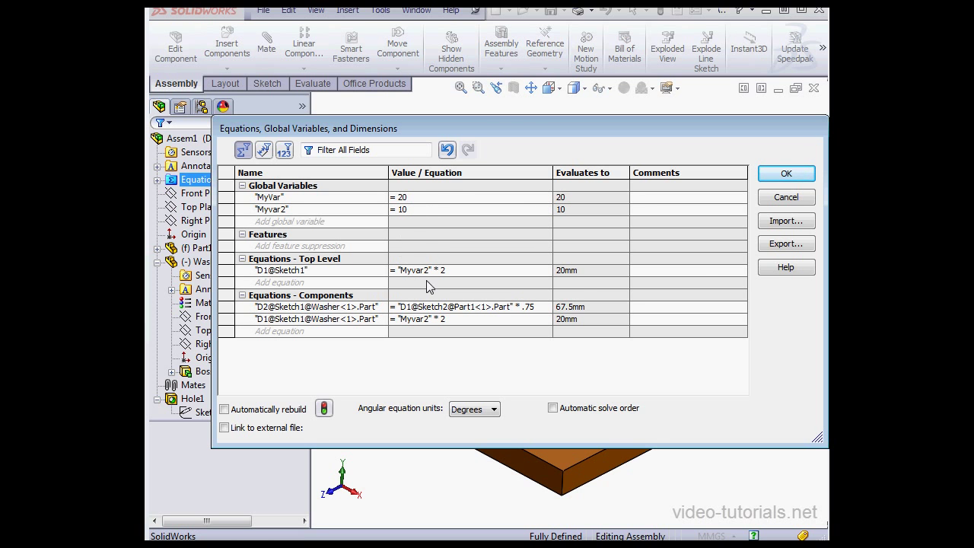
pyautogui.click(788, 175)
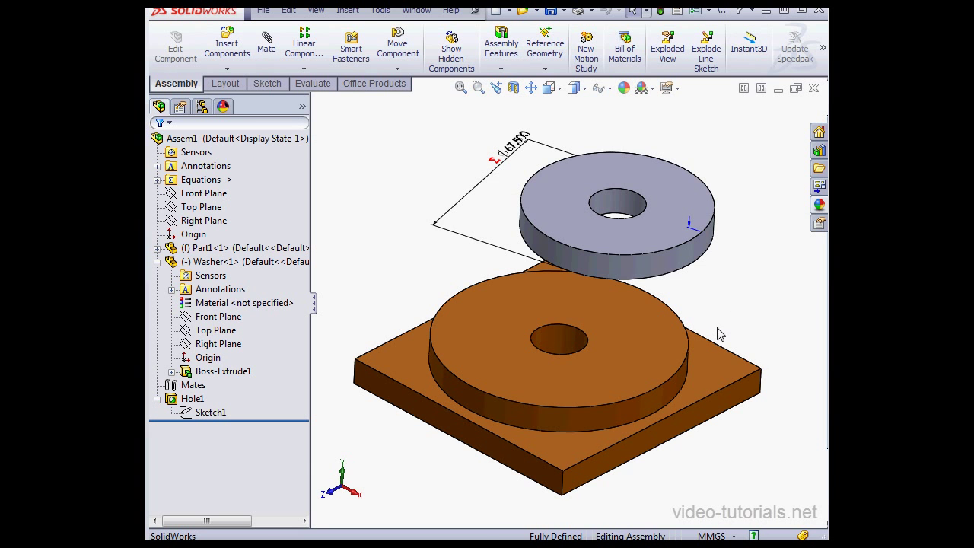
# - Check the assembly hole's diameter with the document units switched to CGS, and return the units to MMGS
pyautogui.click(735, 536)
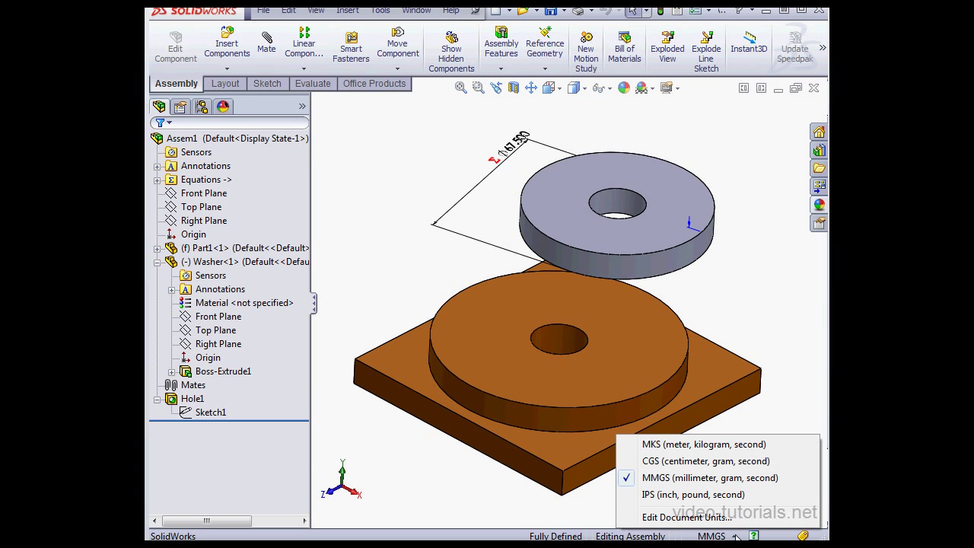
pyautogui.click(702, 461)
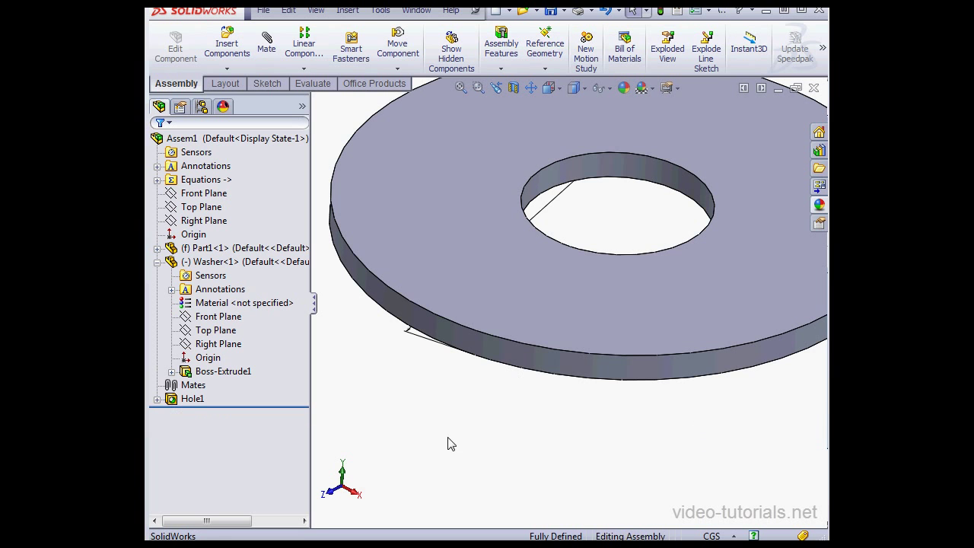
pyautogui.moveTo(207, 412)
pyautogui.mouseDown()
pyautogui.moveTo(474, 404)
pyautogui.moveTo(783, 235)
pyautogui.moveTo(765, 224)
pyautogui.moveTo(548, 228)
pyautogui.moveTo(460, 296)
pyautogui.mouseUp()
pyautogui.doubleClick(766, 224)
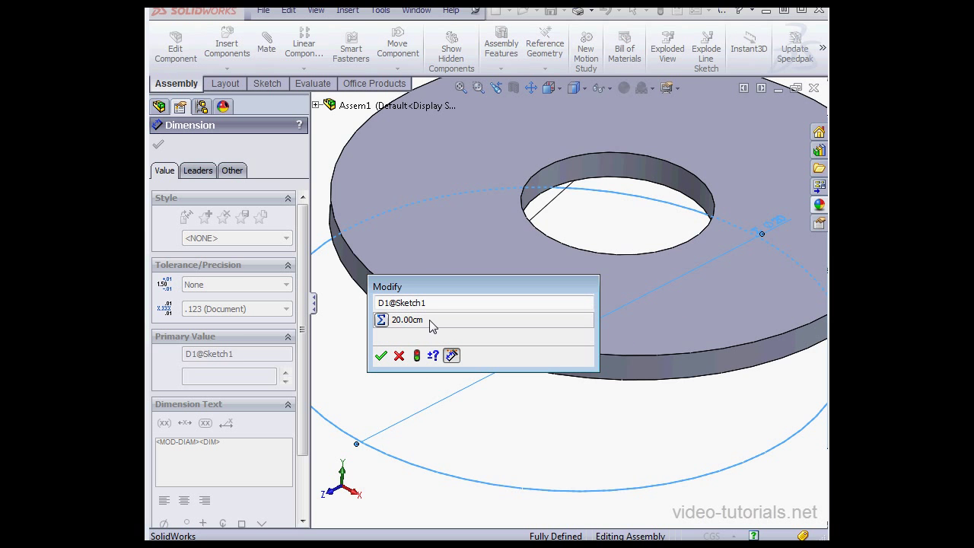
pyautogui.click(399, 356)
pyautogui.click(733, 536)
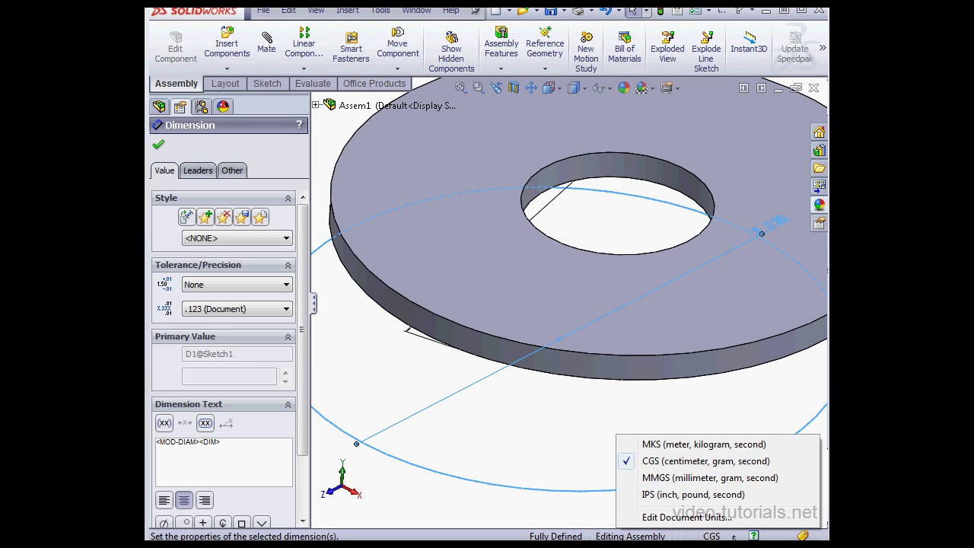
pyautogui.click(698, 479)
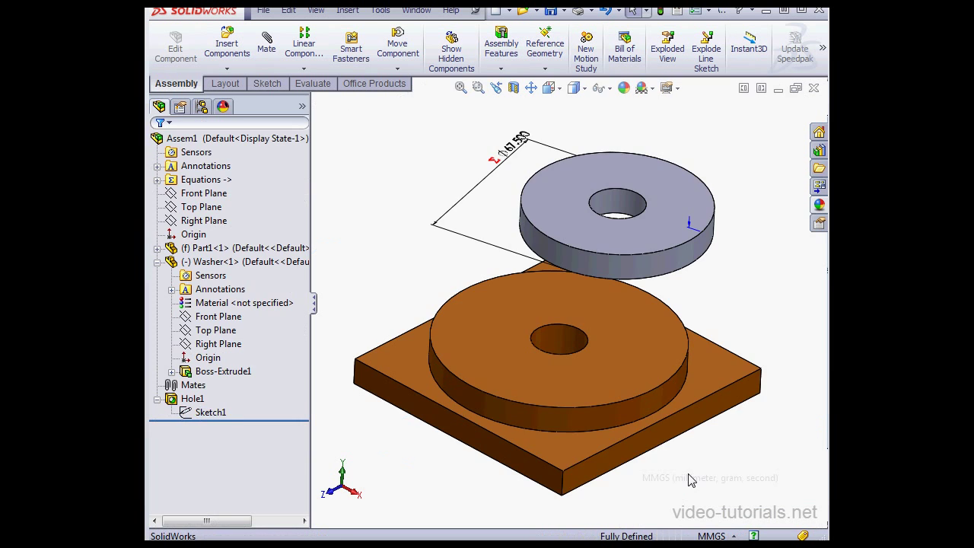